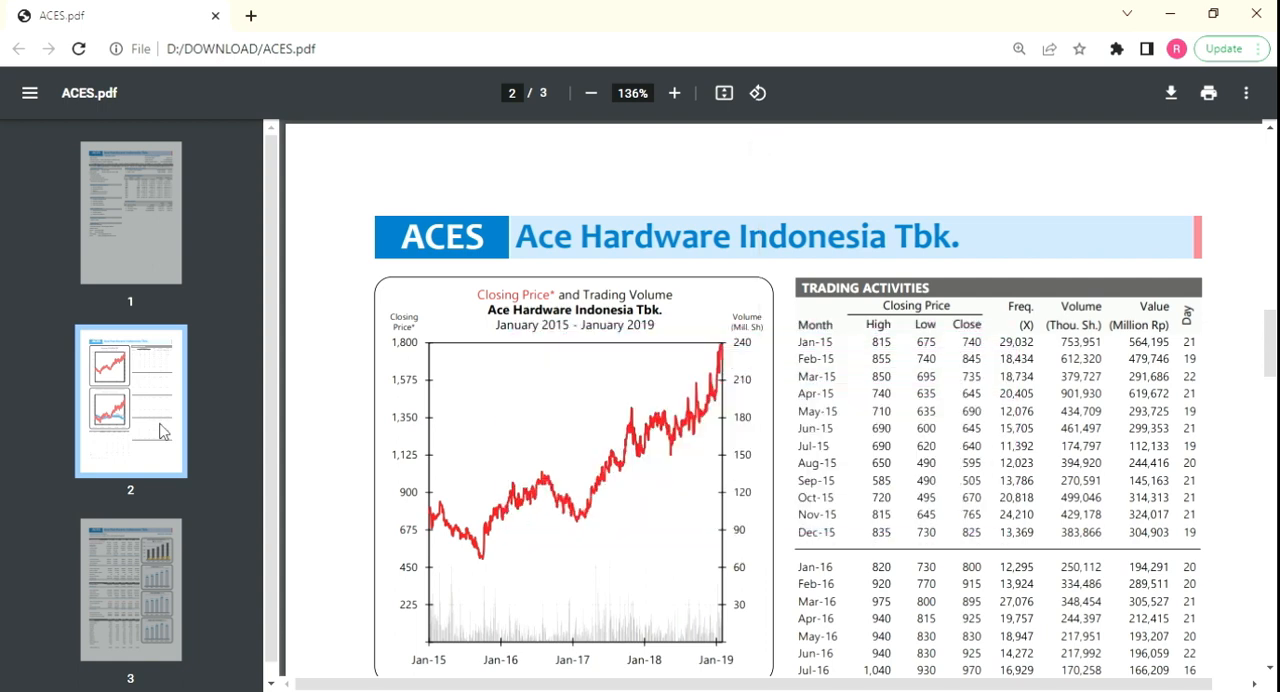
# Step: Examine the trading statistics in ACES.pdf and the ACES and INDF share prices and return table in the Excel workbook
pyautogui.scroll(-4, 566, 391)
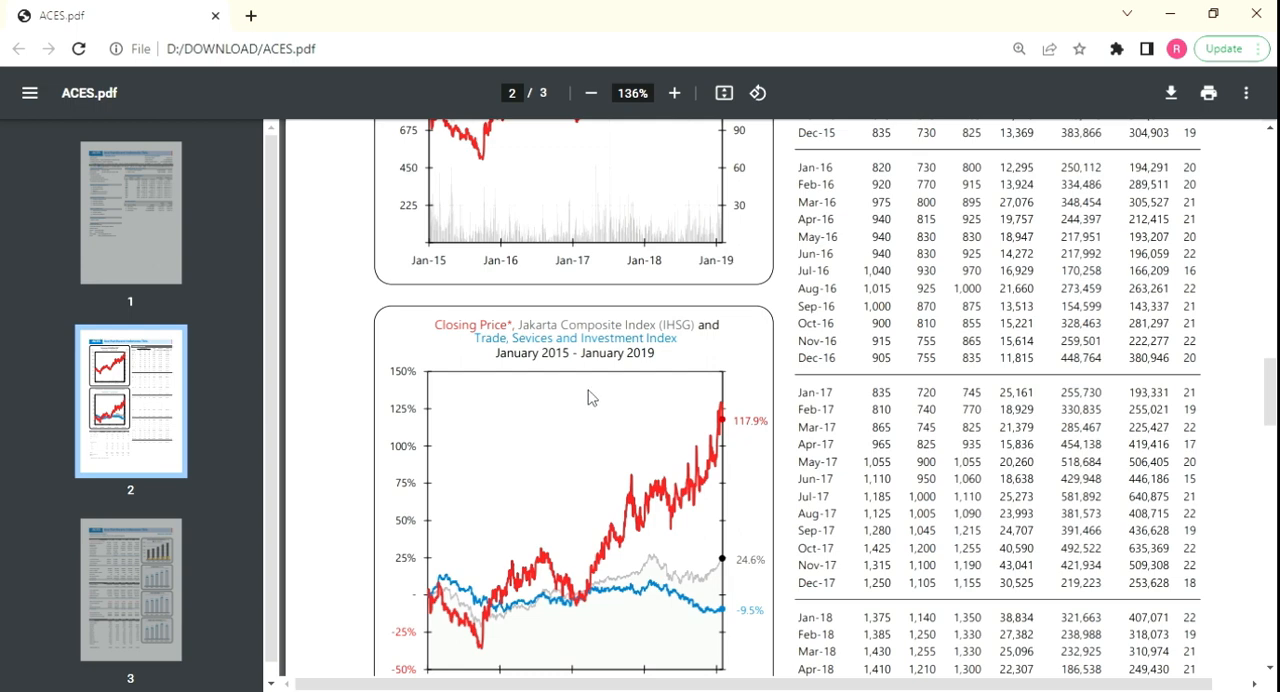
pyautogui.scroll(-5, 624, 439)
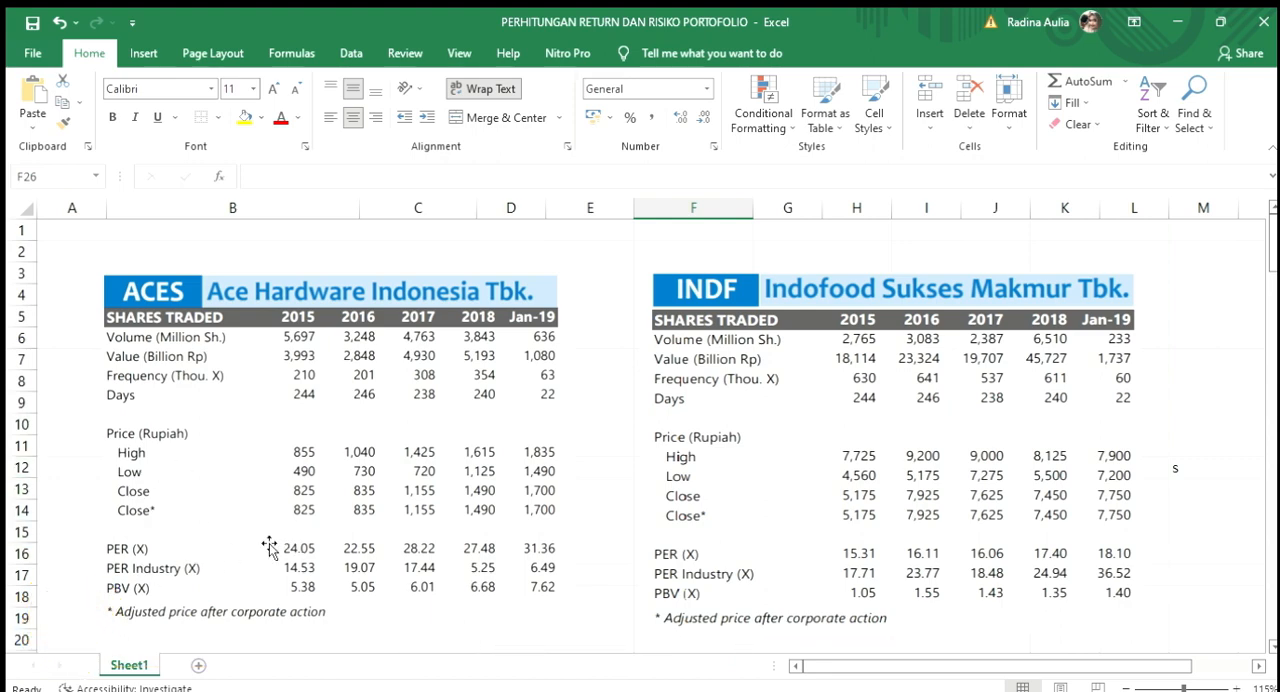
pyautogui.scroll(-1, 269, 545)
pyautogui.scroll(-2, 269, 545)
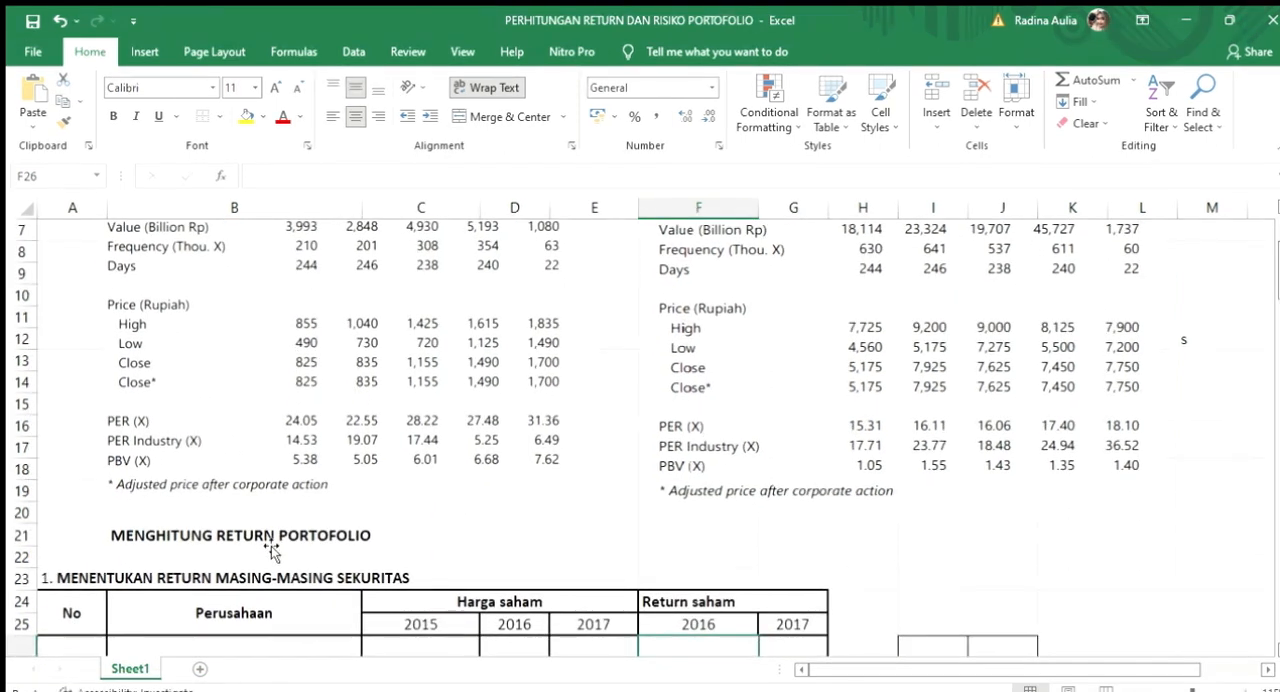
pyautogui.scroll(-1, 269, 545)
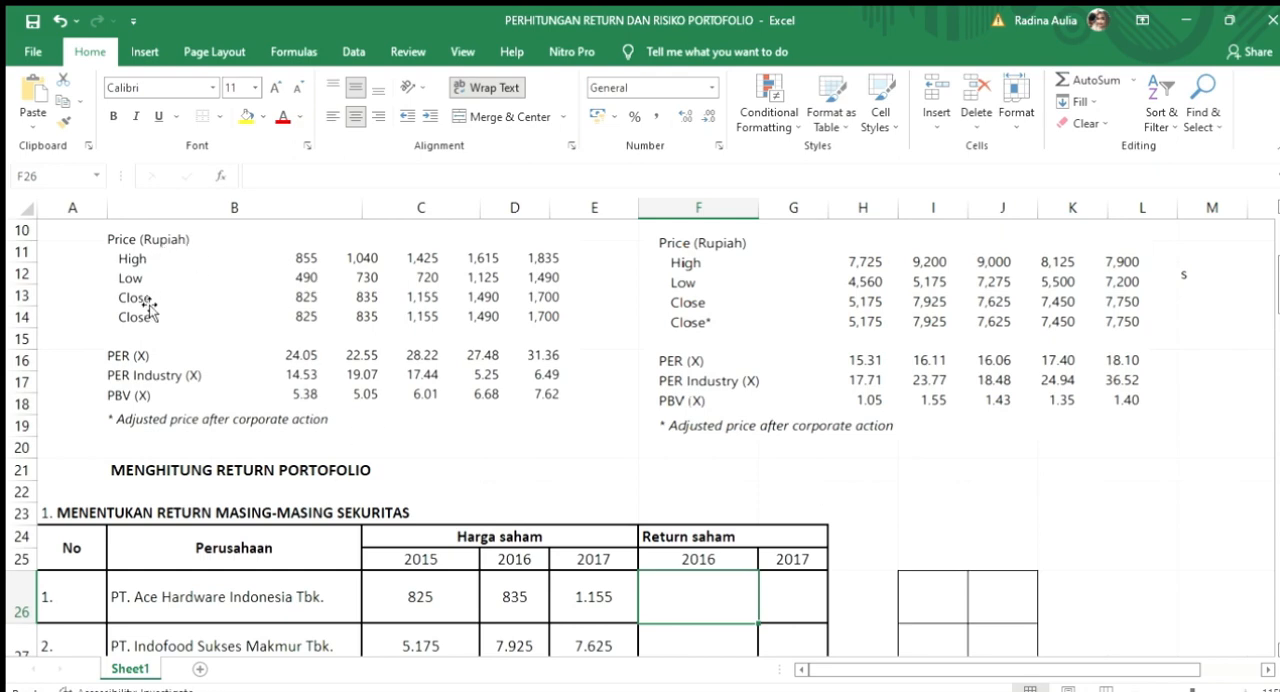
pyautogui.scroll(-1, 375, 335)
pyautogui.scroll(2, 271, 546)
pyautogui.scroll(-1, 269, 545)
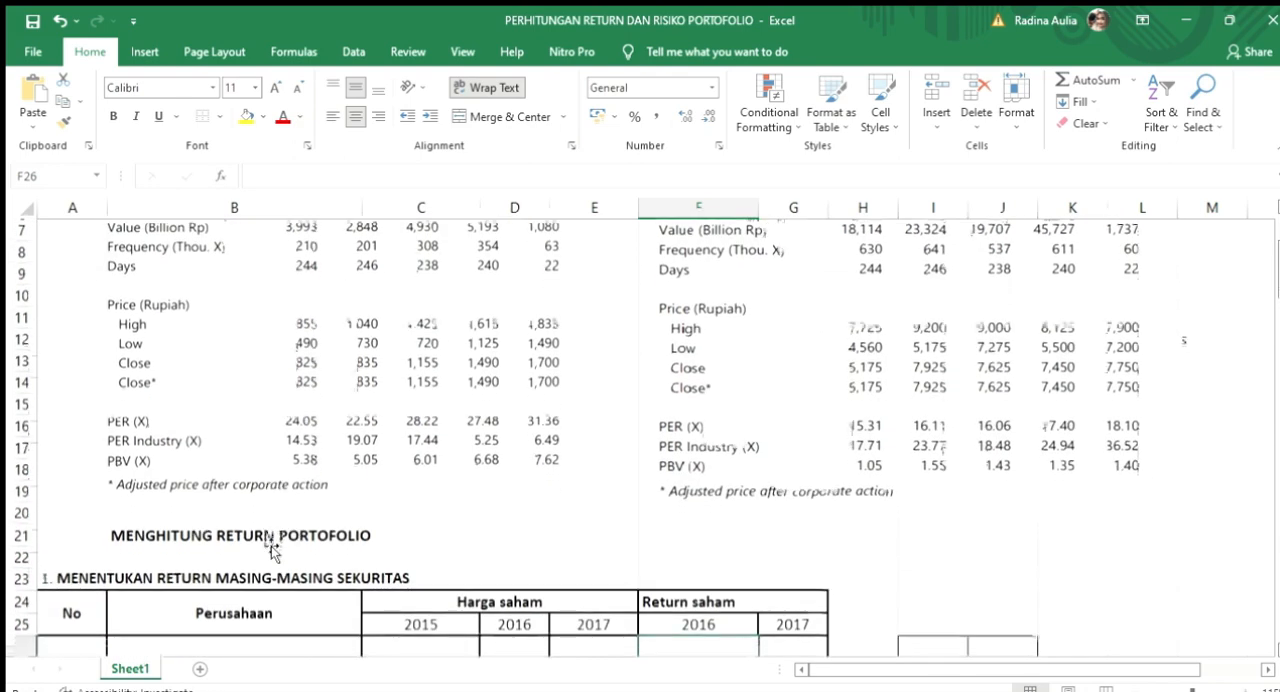
pyautogui.scroll(-1, 269, 545)
pyautogui.scroll(-1, 269, 545)
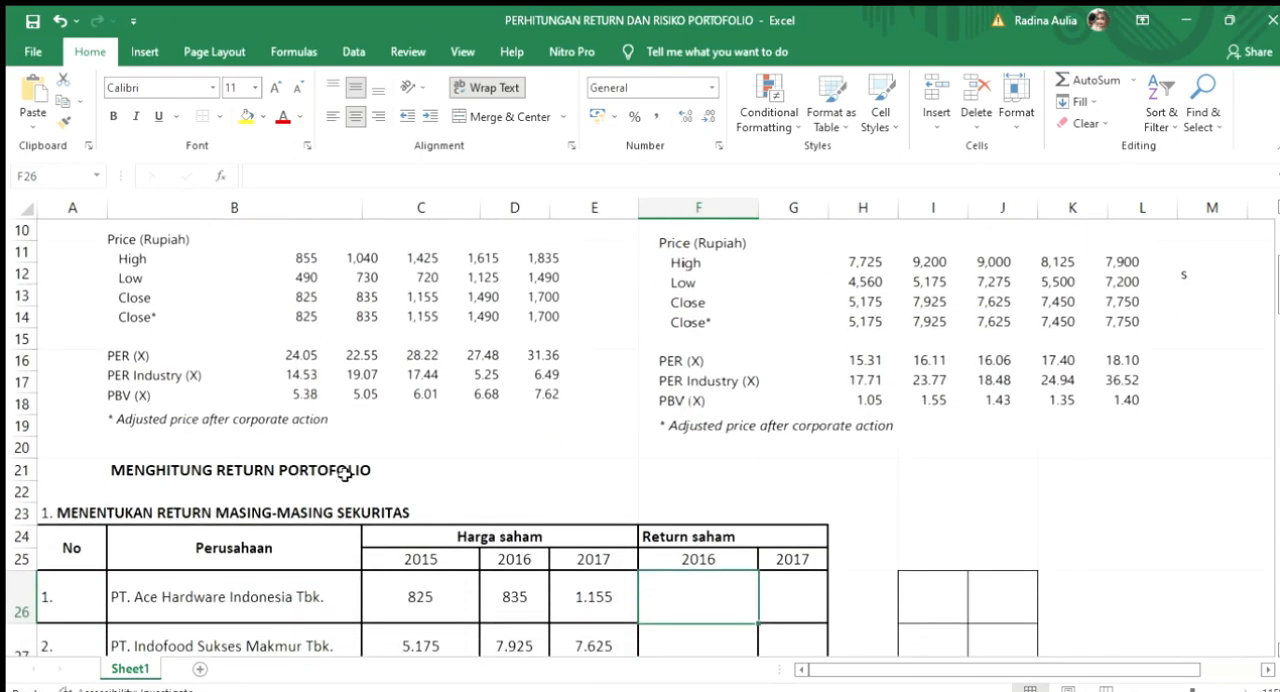
pyautogui.scroll(-2, 374, 336)
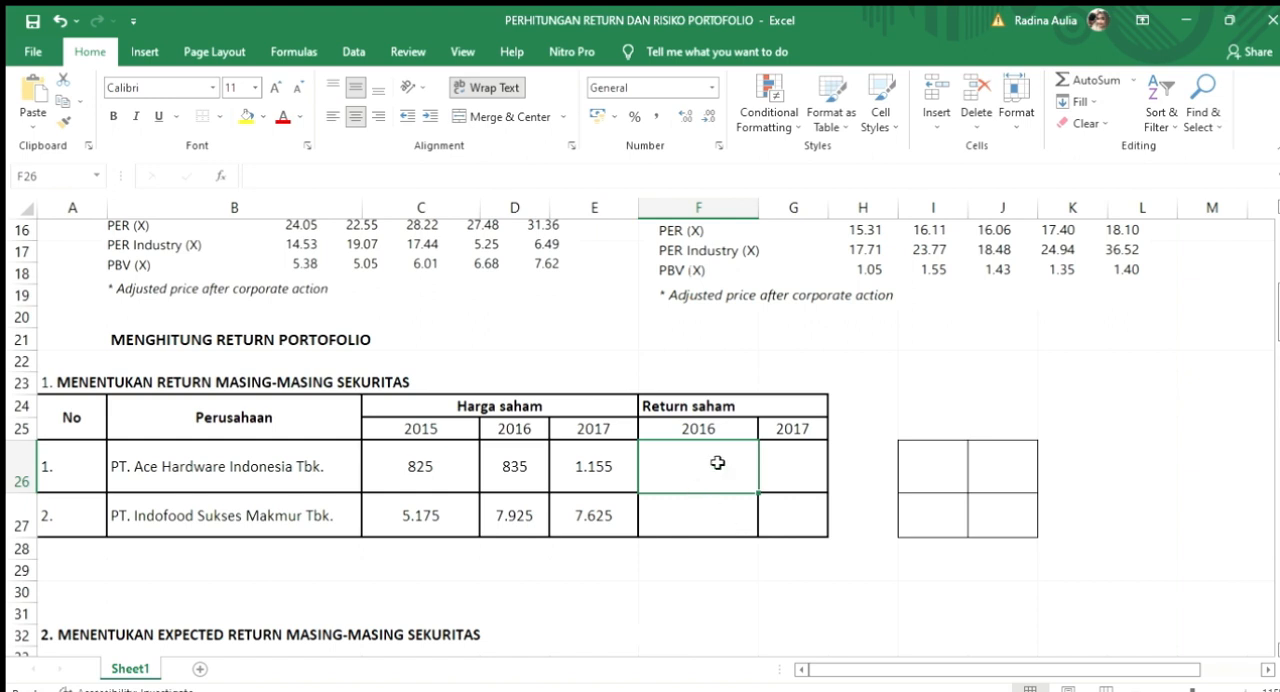
# Step: Calculate Ace Hardware's 2016 share return in F26 with the formula =(D26-C26)/C26
pyautogui.write('=')
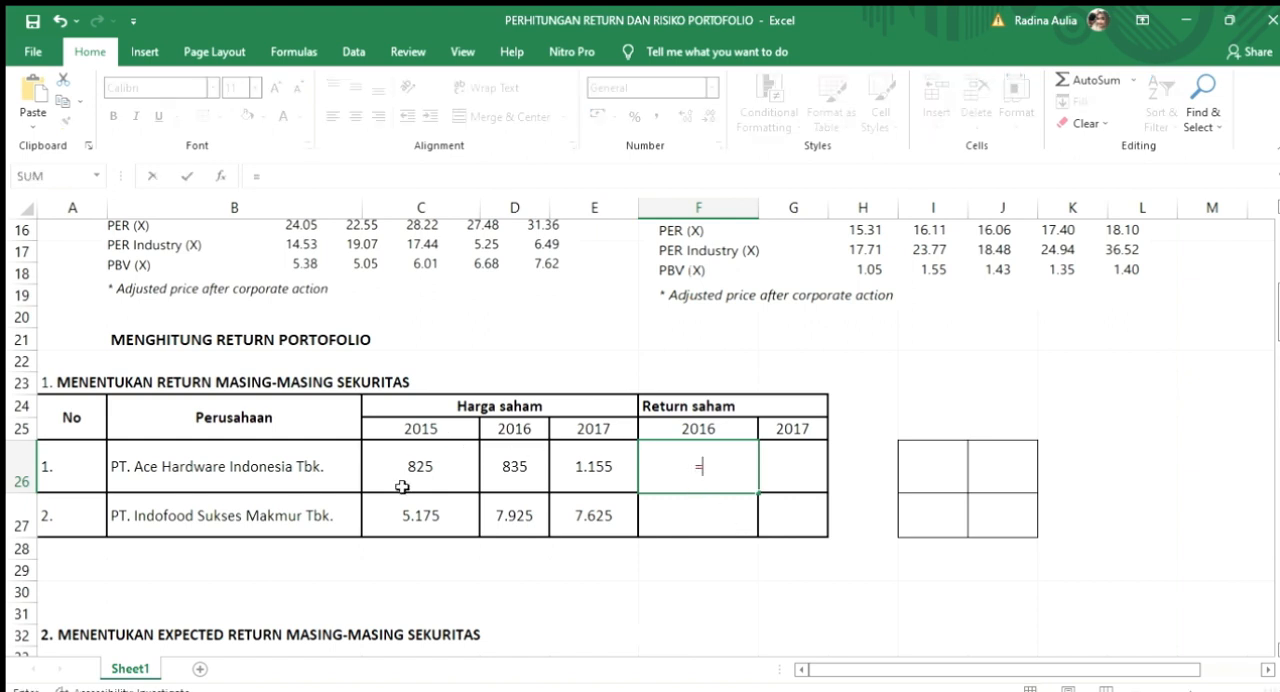
pyautogui.scroll(-1, 691, 410)
pyautogui.click(691, 410)
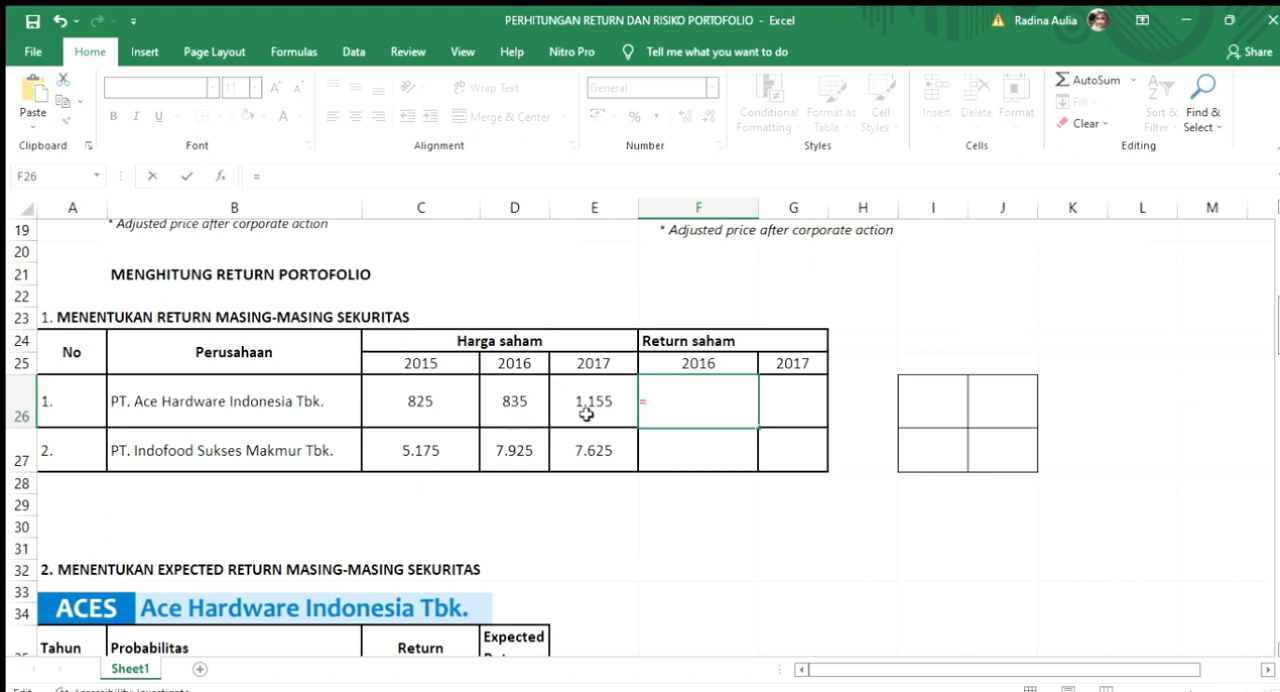
pyautogui.write('(')
pyautogui.click(516, 401)
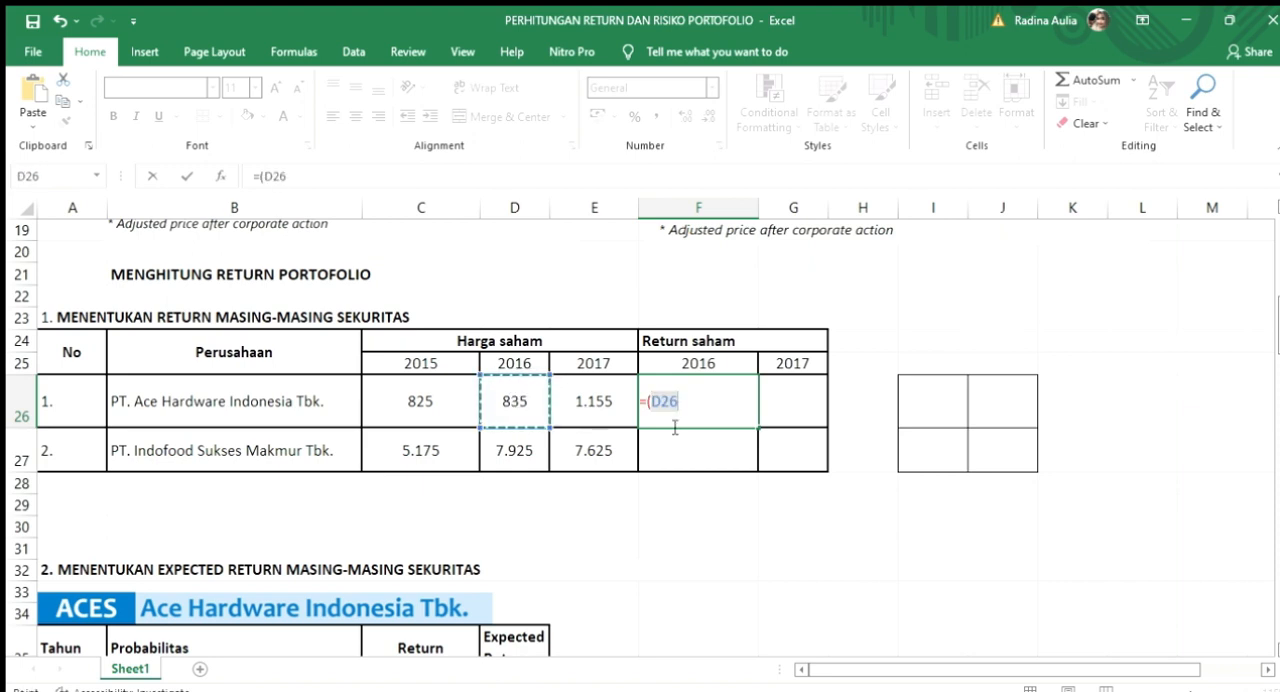
pyautogui.write('-')
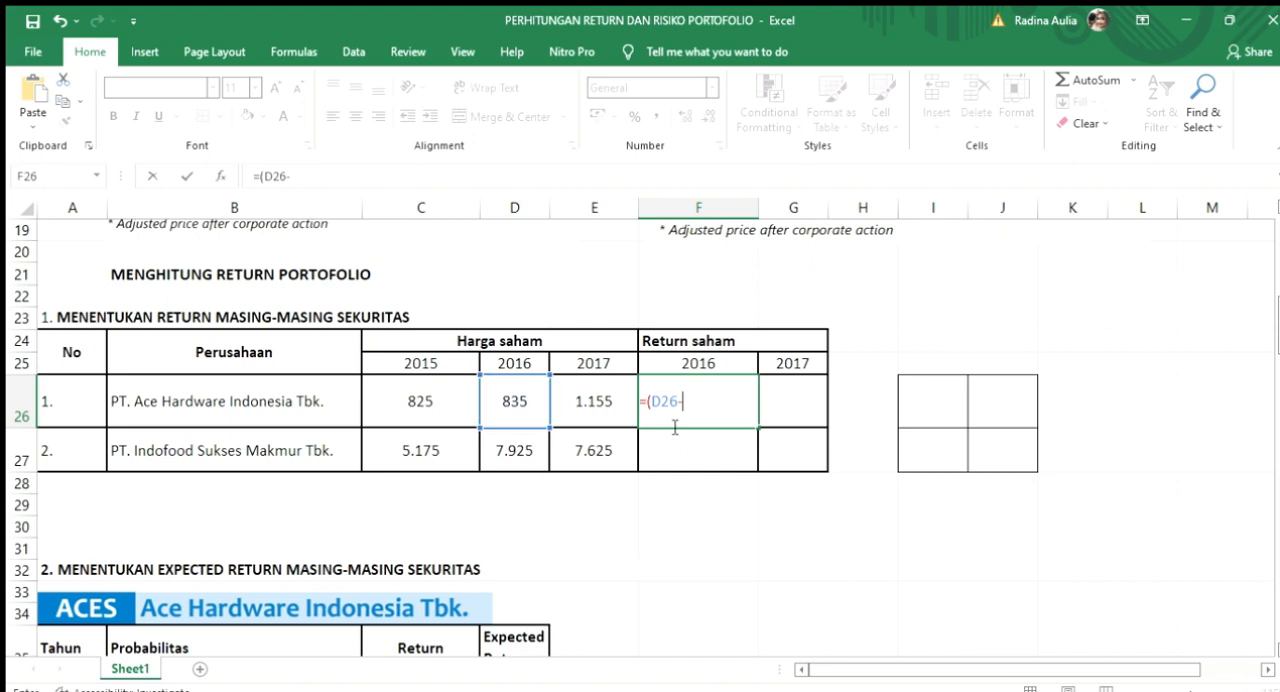
pyautogui.click(437, 405)
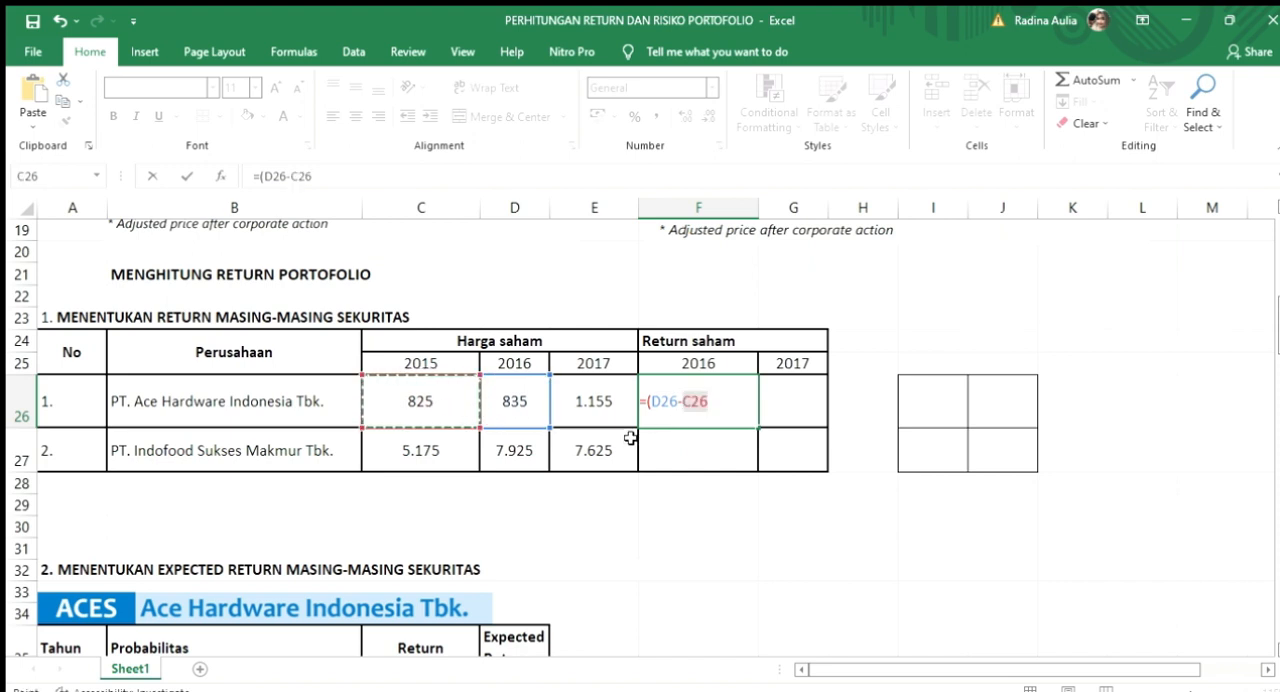
pyautogui.write(')')
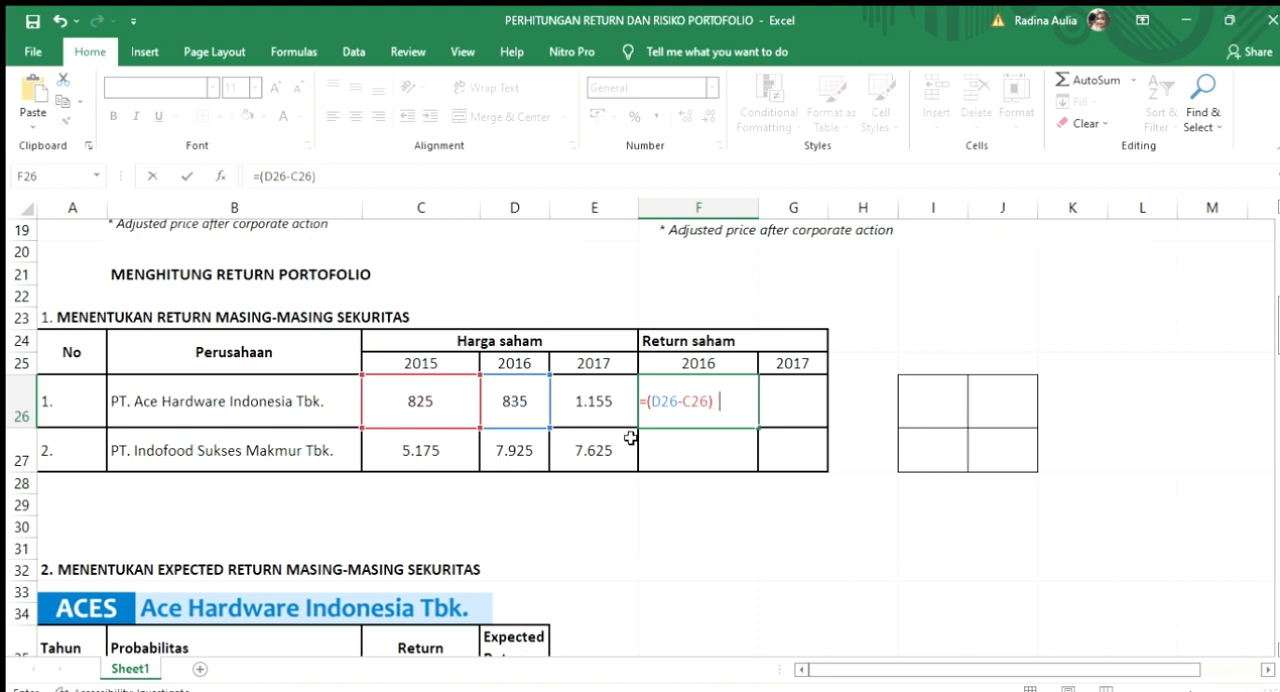
pyautogui.write('/')
pyautogui.click(455, 410)
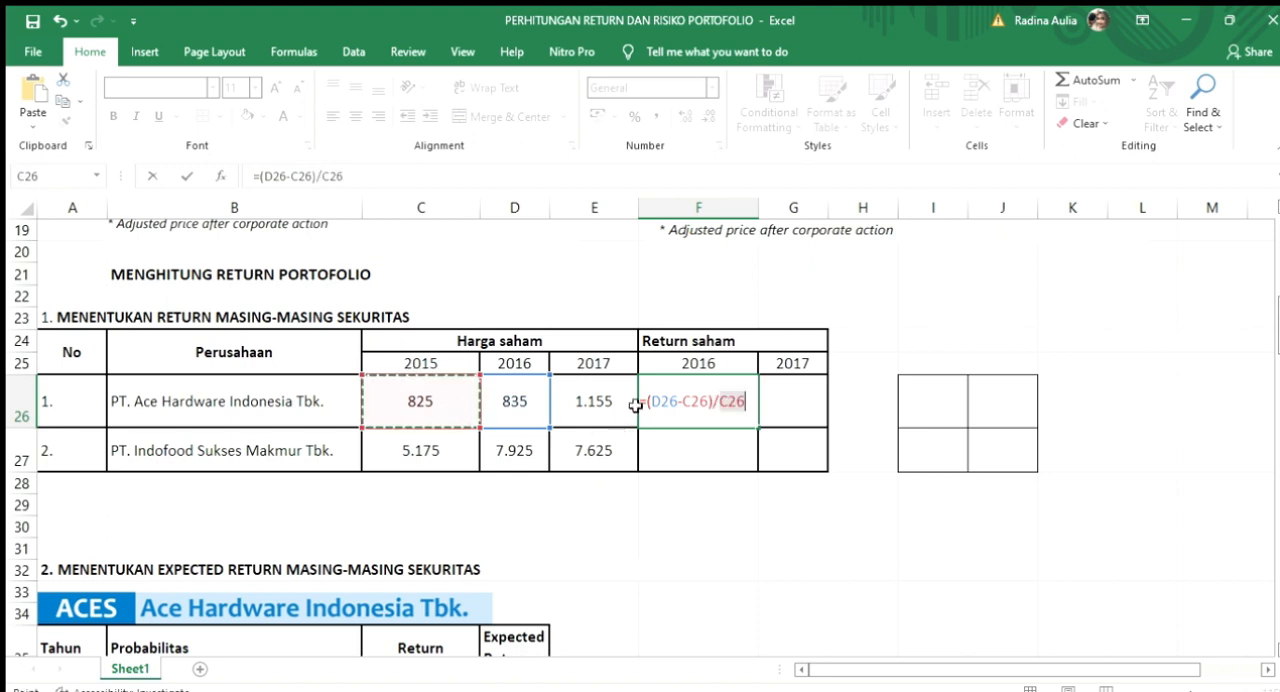
pyautogui.press('Return')
# Step: Copy the 2016 return formula from F26 to Indofood's 2016 cell F27 and to both companies' 2017 return cells, G26 and G27
pyautogui.click(712, 403)
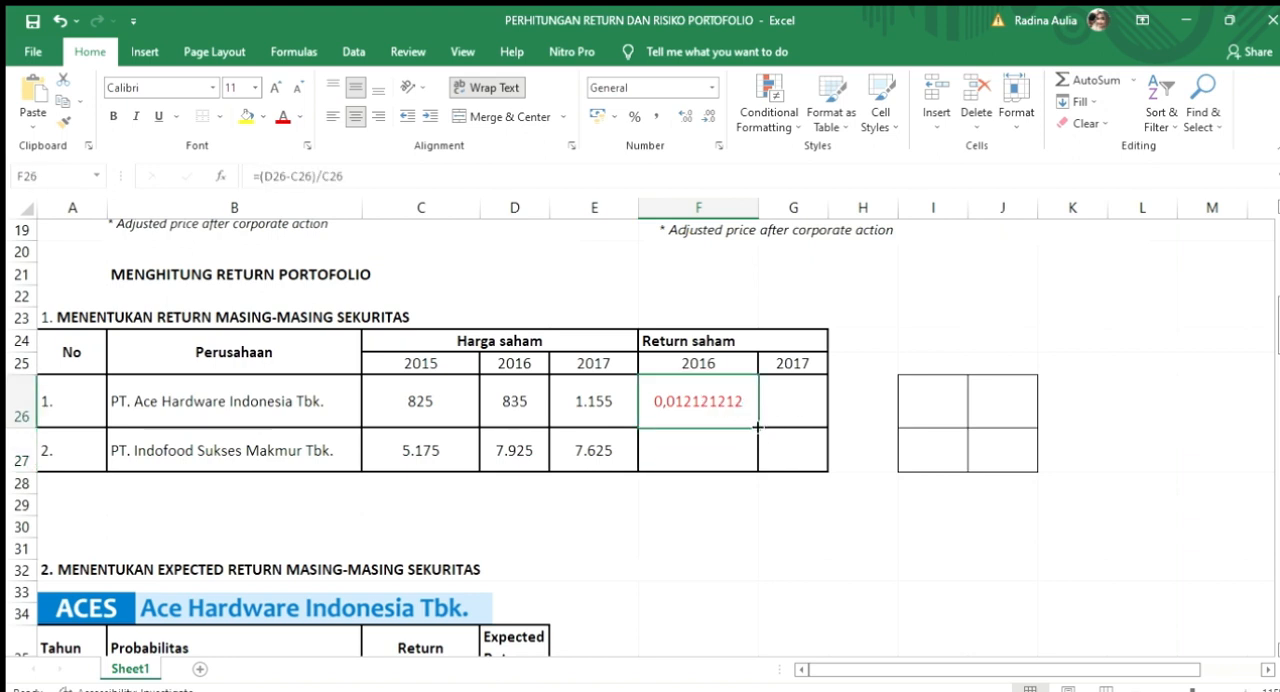
pyautogui.moveTo(758, 427); pyautogui.dragTo(758, 457)
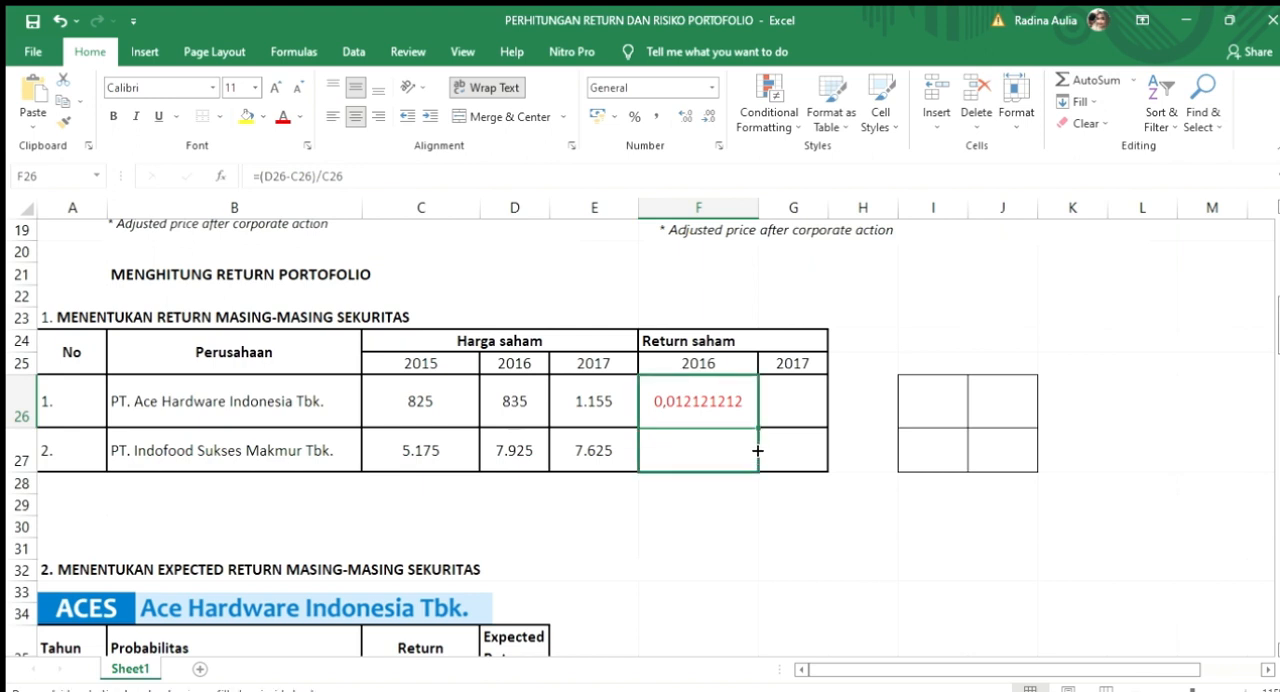
pyautogui.moveTo(758, 451); pyautogui.dragTo(761, 455)
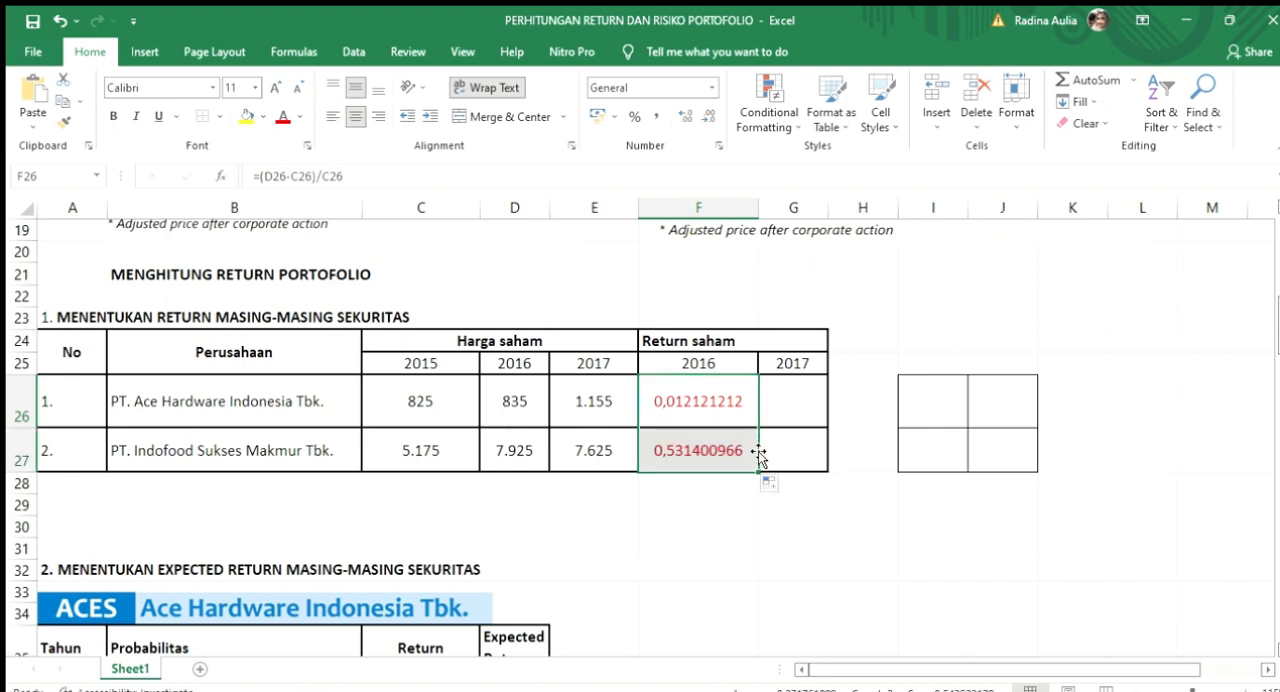
pyautogui.click(798, 408)
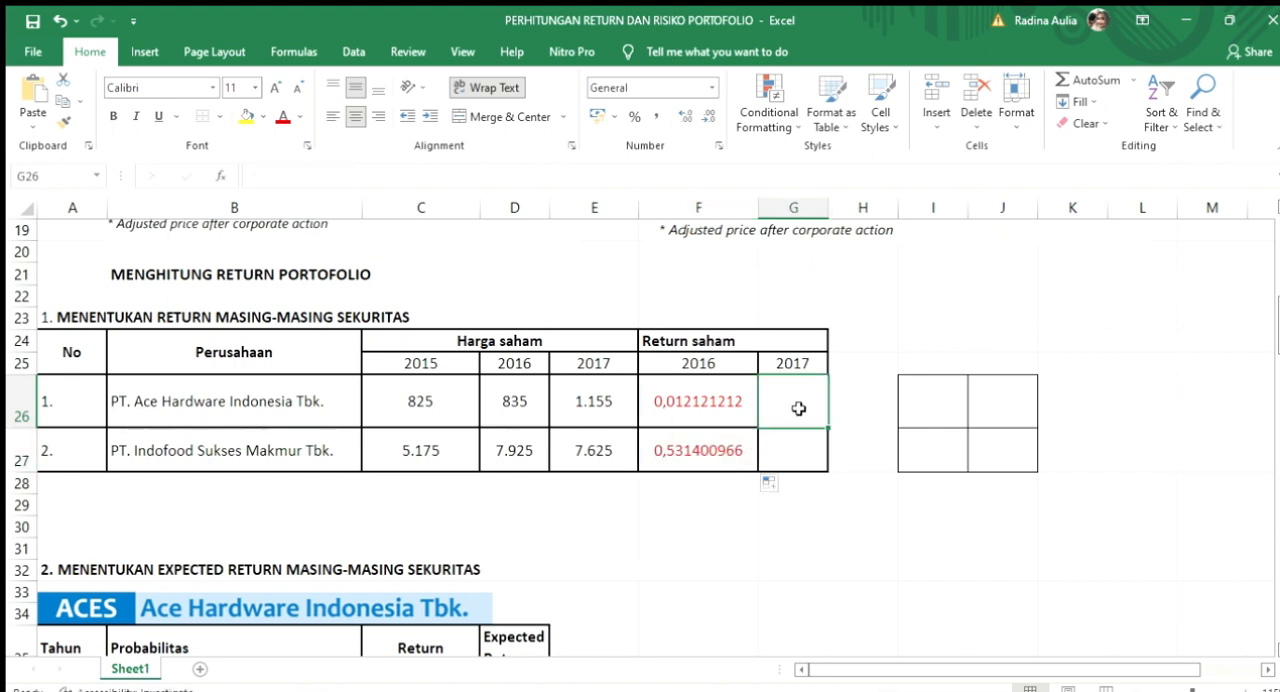
pyautogui.write('=(E26-D26)/D26')
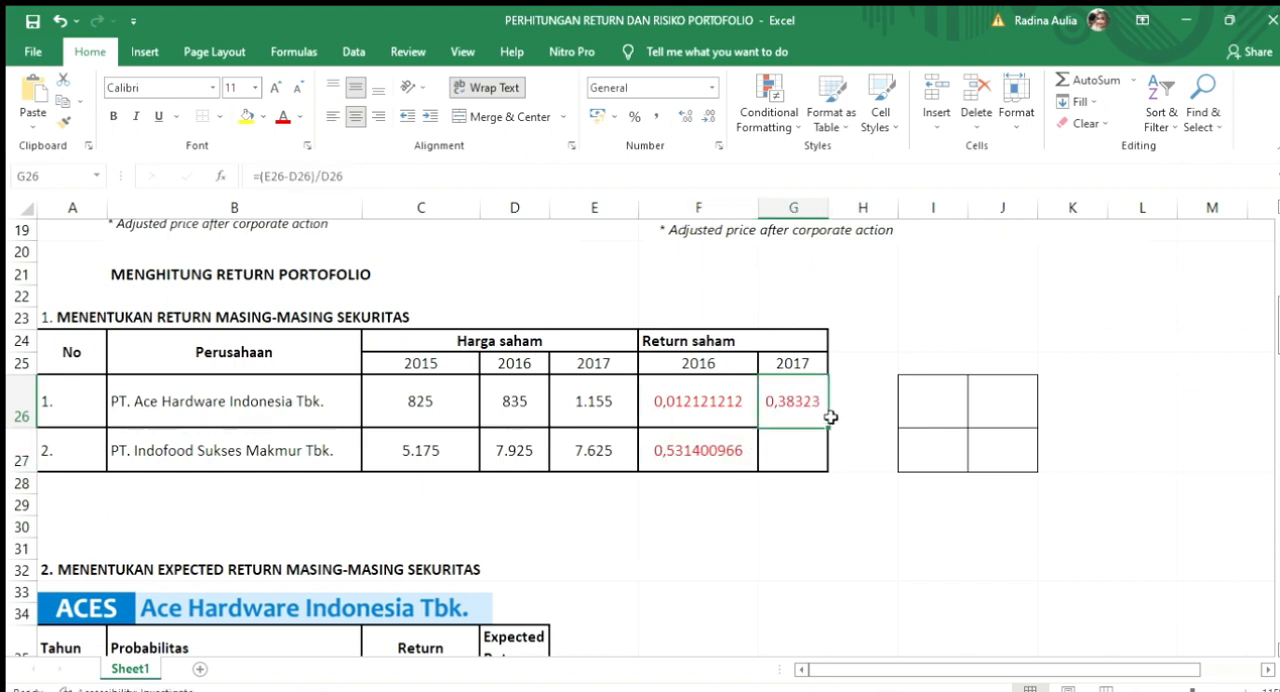
pyautogui.moveTo(829, 428); pyautogui.dragTo(830, 468)
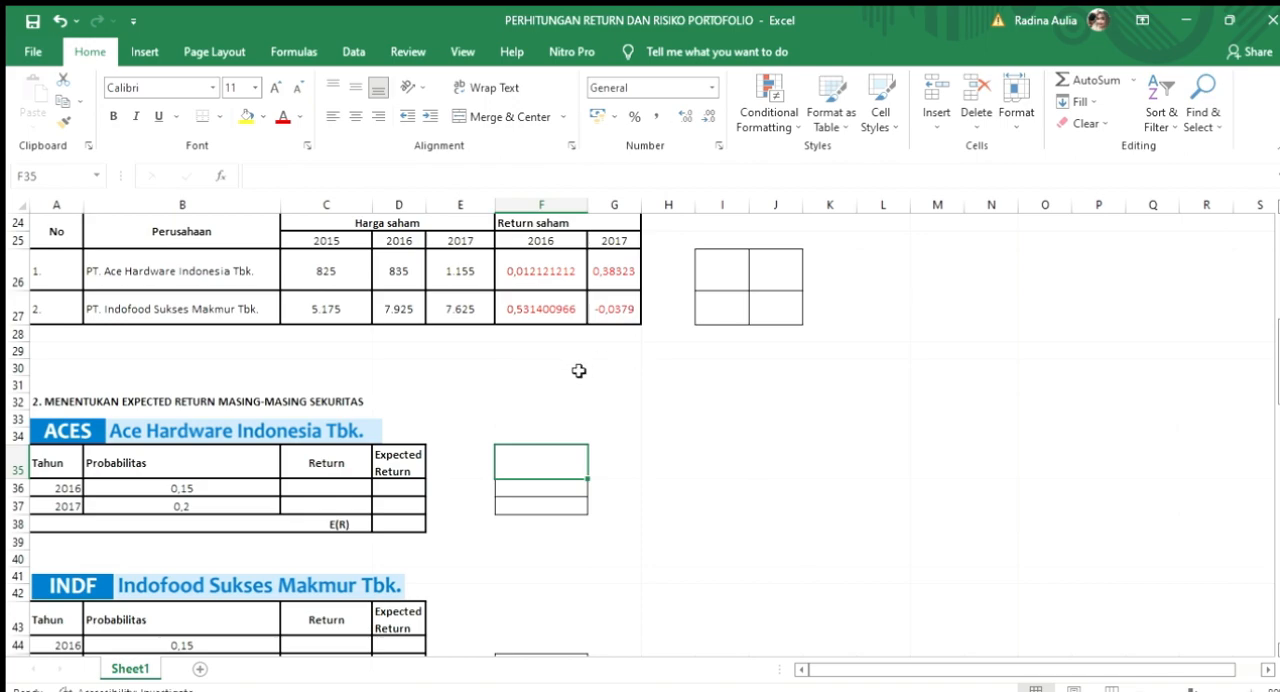
# Step: Fill the Return column of the ACES expected return table with 0,0121 for 2016 and 0,3832 for 2017
pyautogui.scroll(-1, 294, 478)
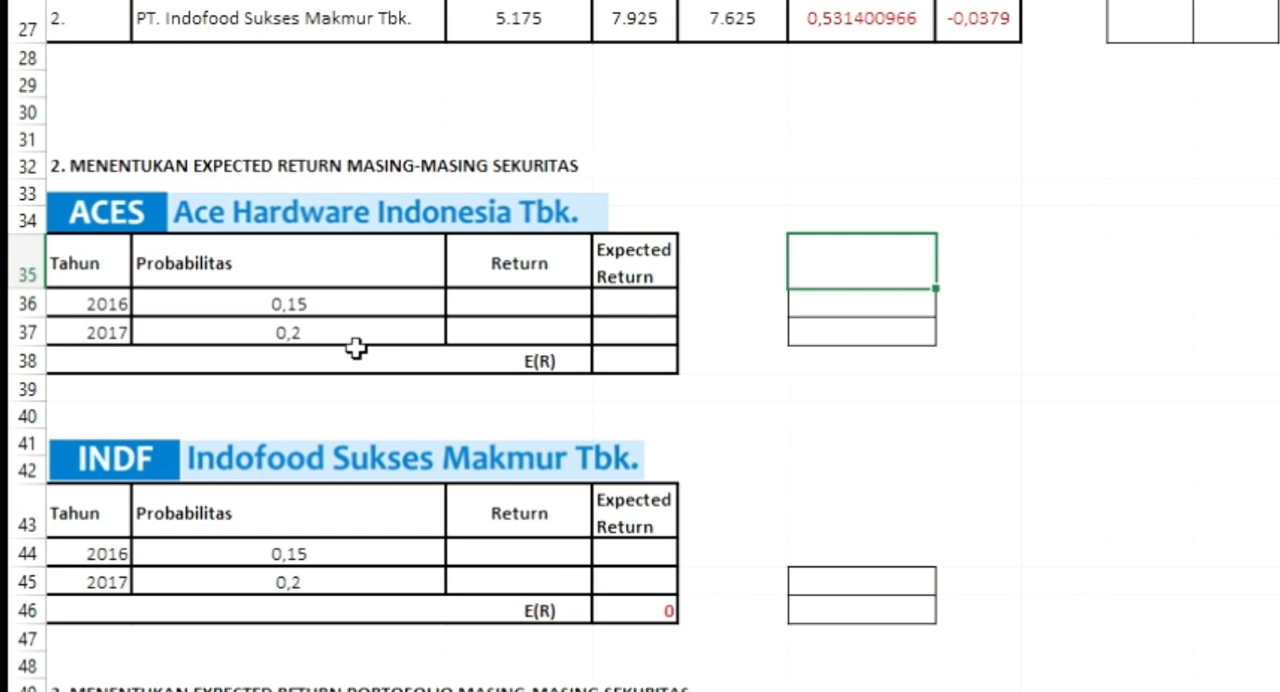
pyautogui.scroll(1, 526, 316)
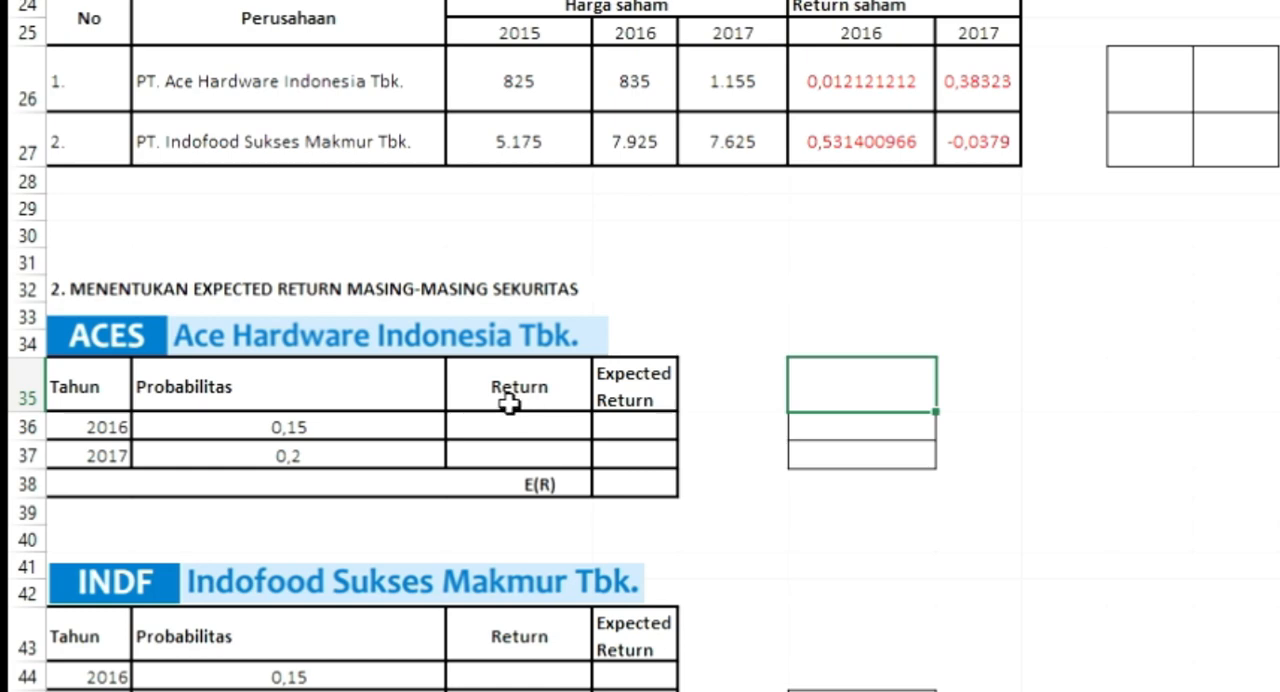
pyautogui.click(530, 427)
pyautogui.write('0,0121 0,3832')
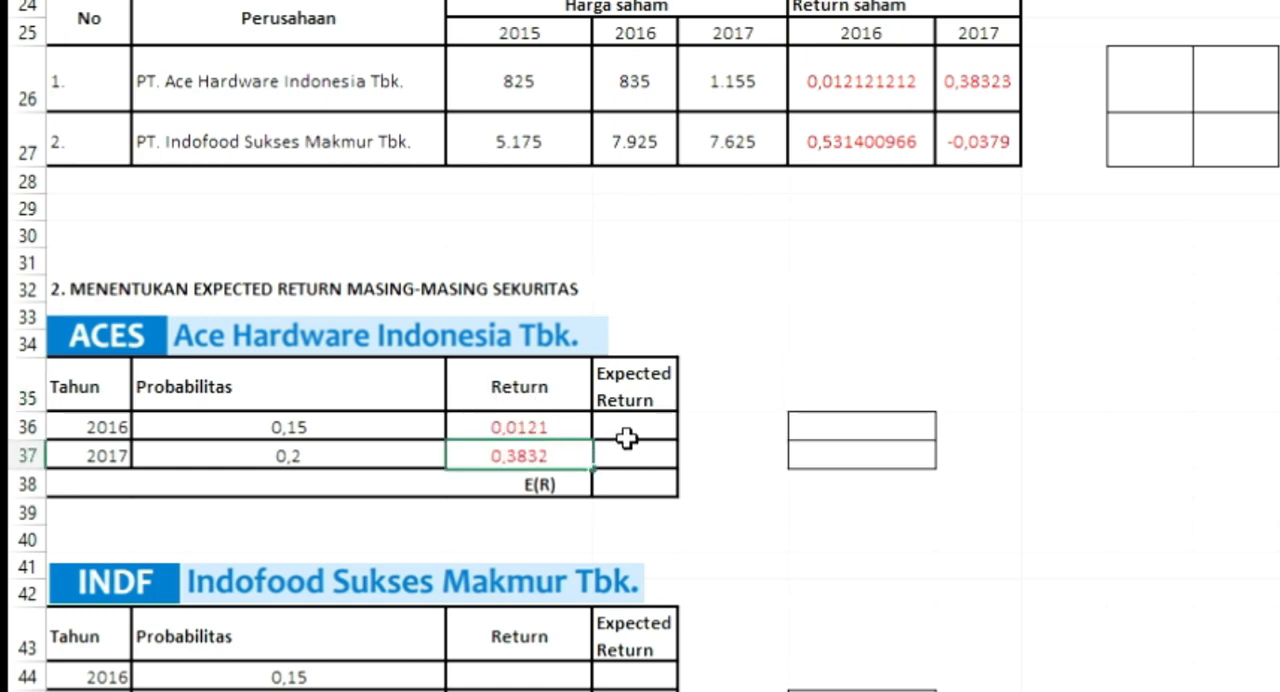
# Step: Calculate the 2016 expected return for ACES in D36 by multiplying probability by return with =B36*C36
pyautogui.click(624, 427)
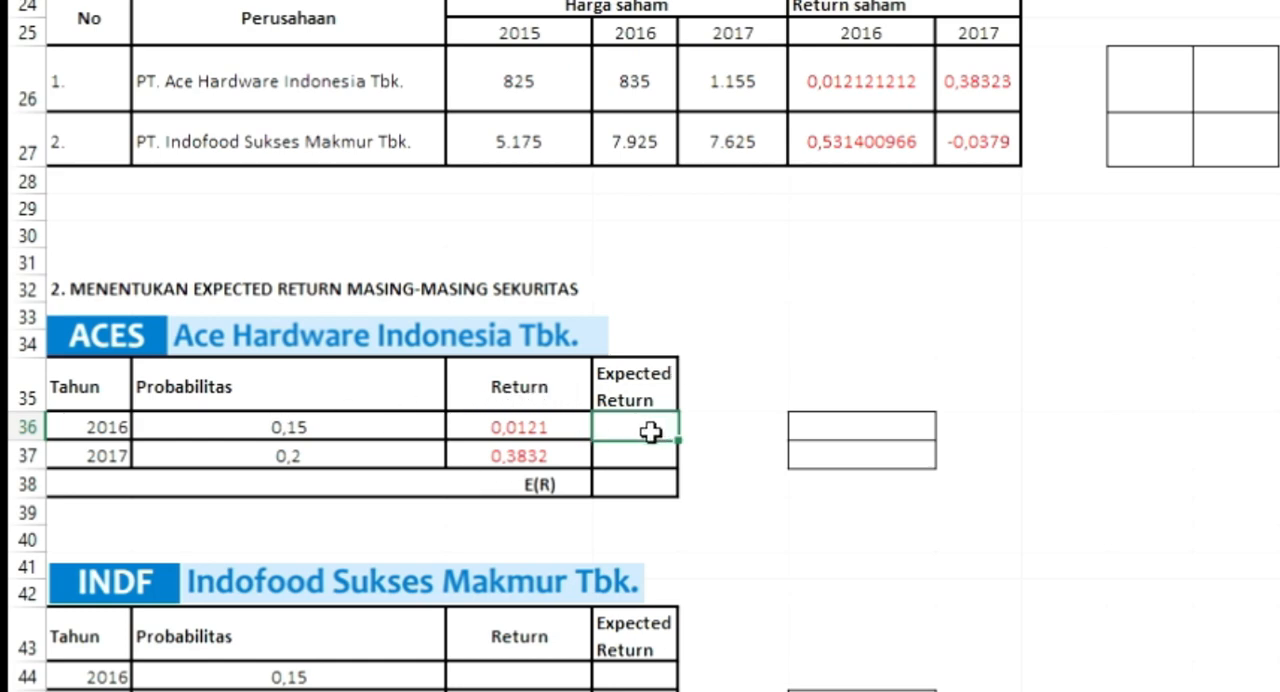
pyautogui.write('=')
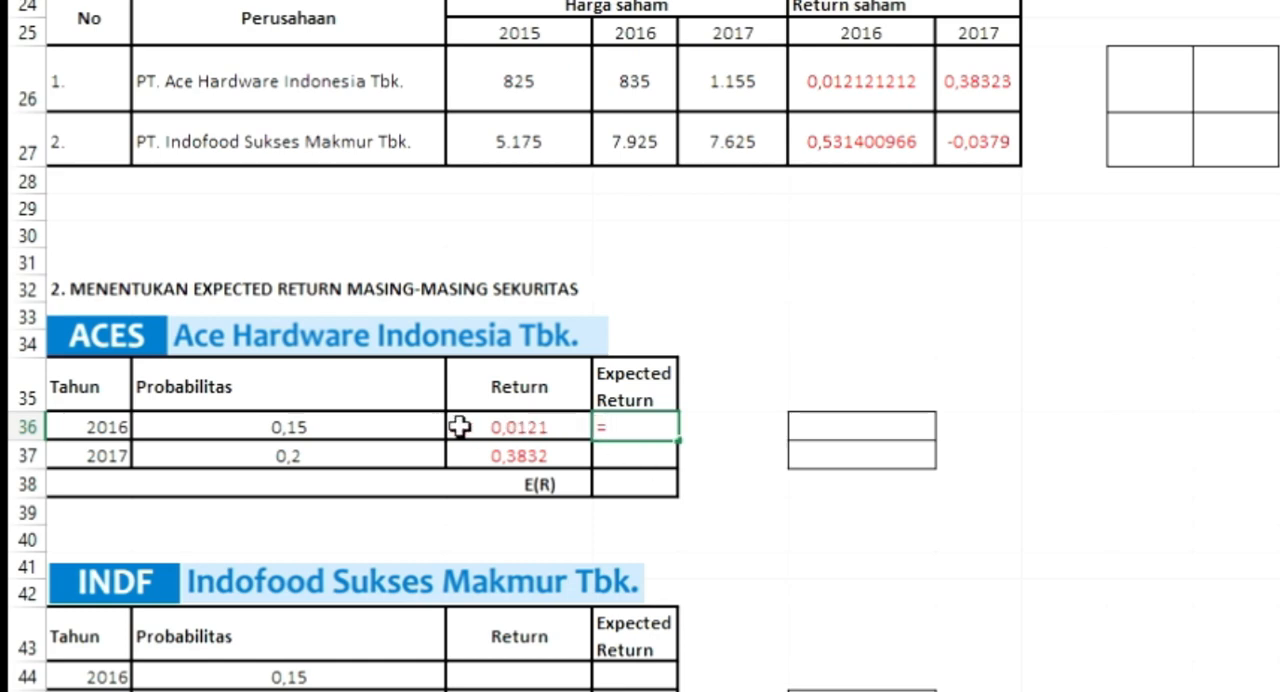
pyautogui.click(386, 434)
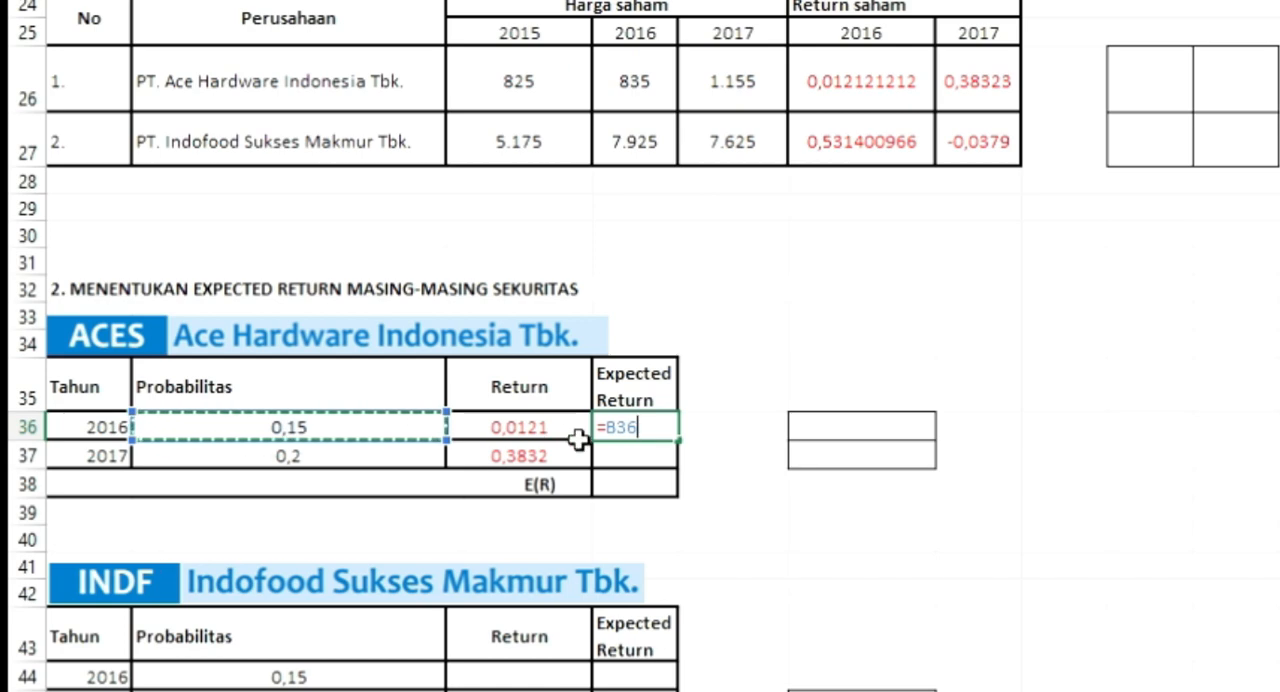
pyautogui.write('*')
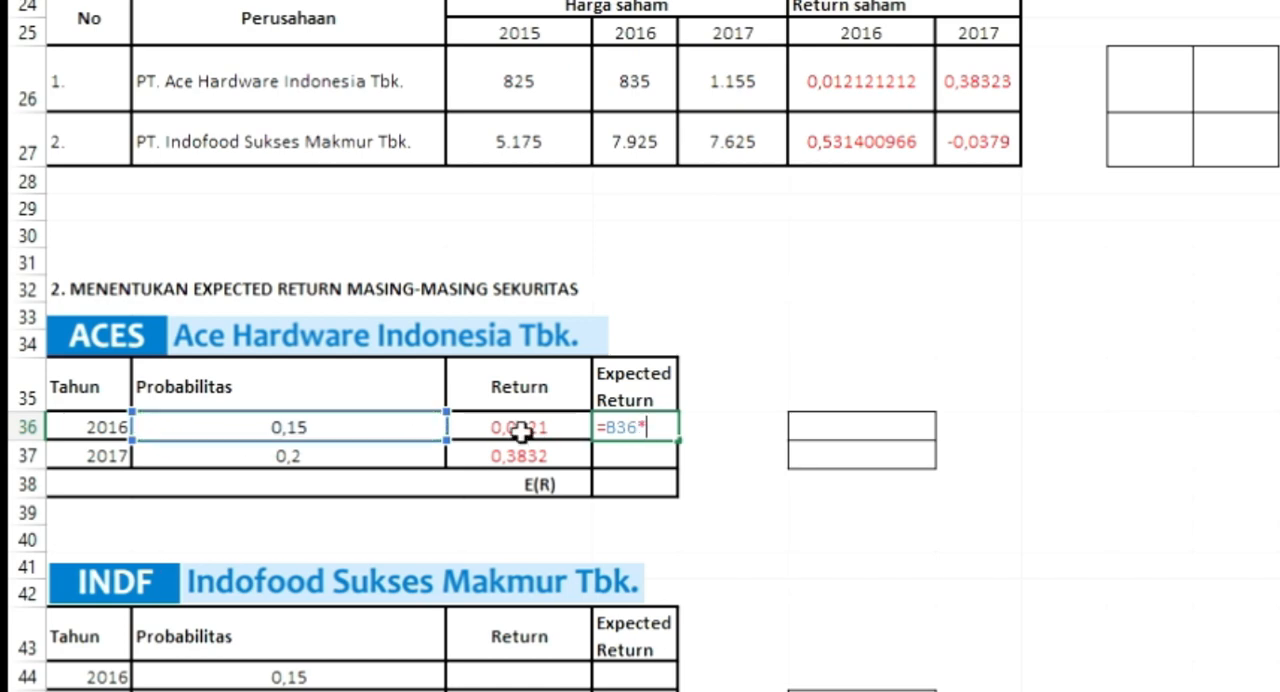
pyautogui.click(521, 432)
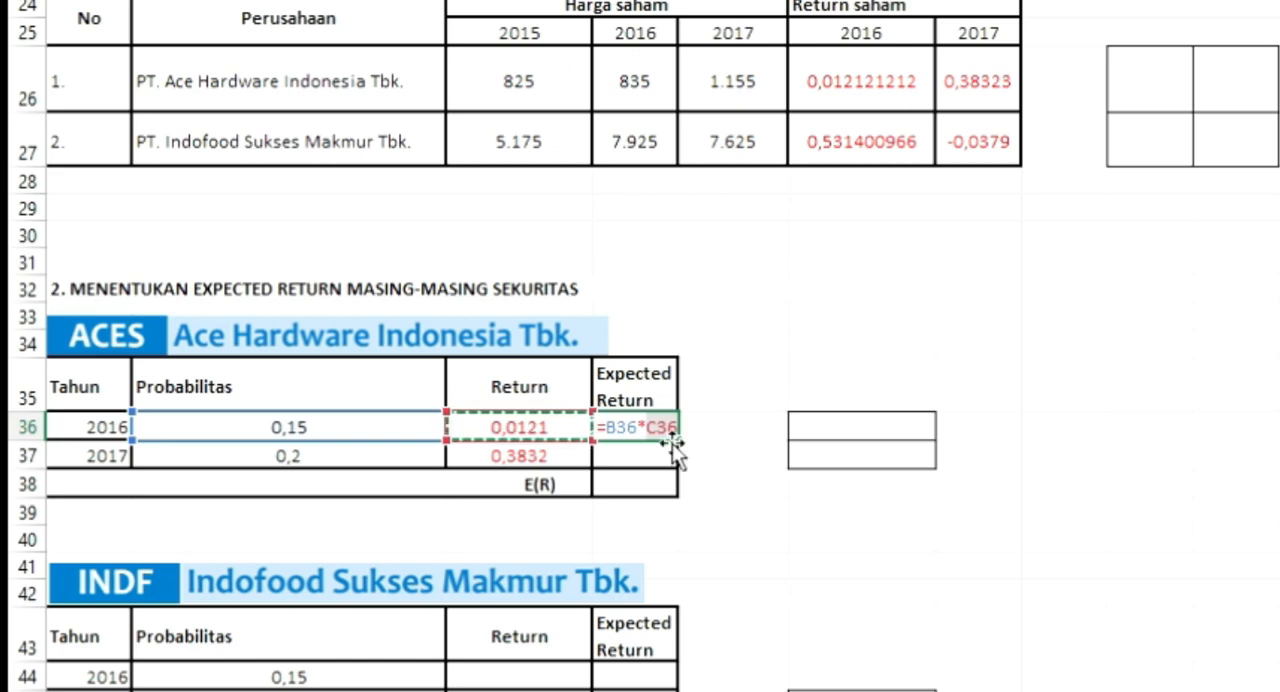
pyautogui.press('Return')
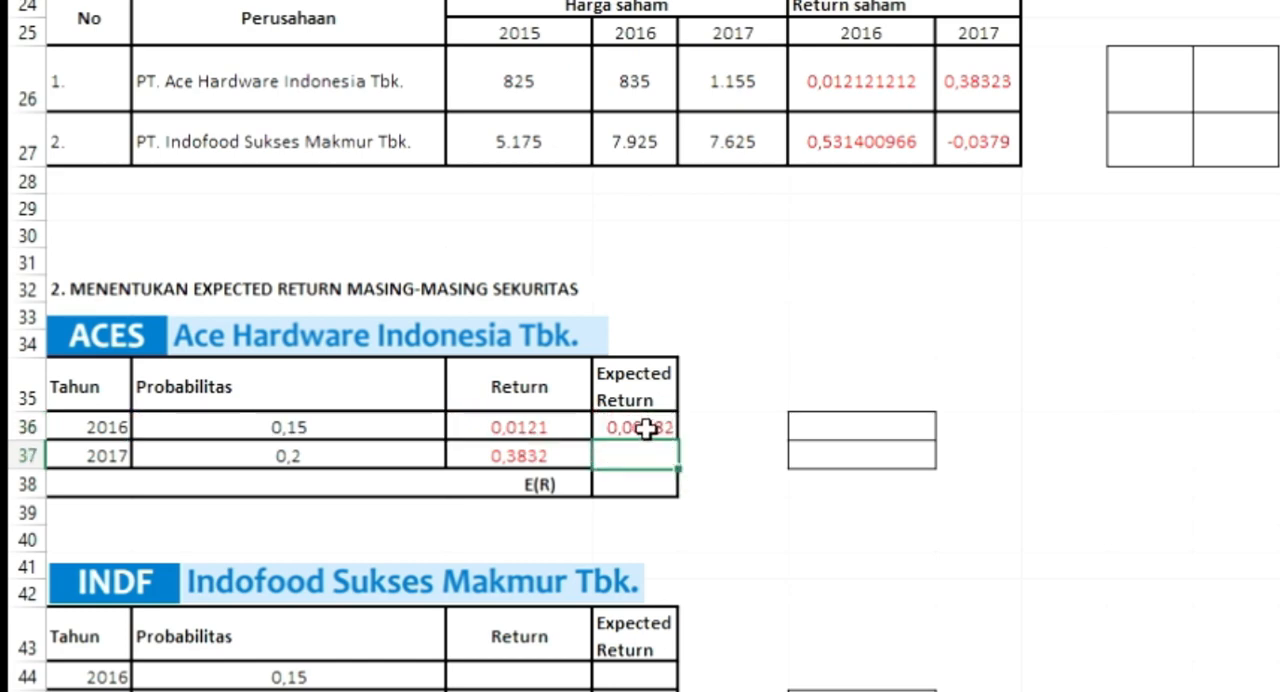
# Step: Fill the ACES expected return formula from D36 down to the 2017 row
pyautogui.click(657, 428)
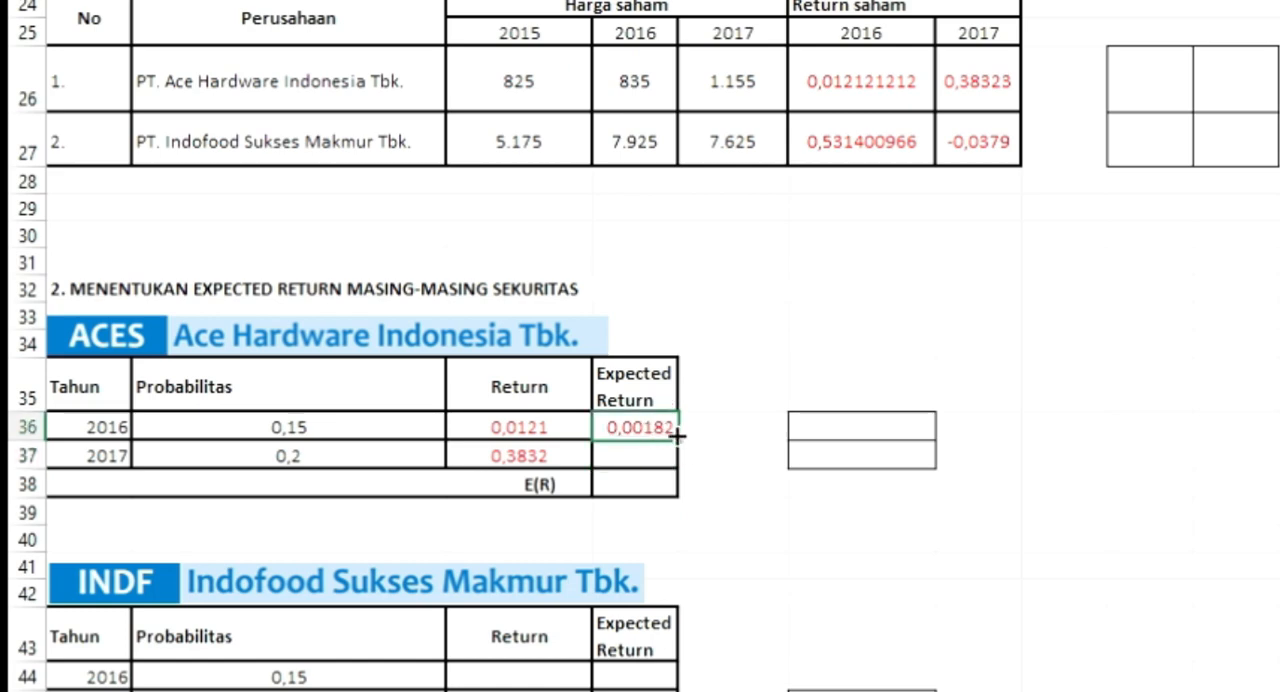
pyautogui.moveTo(677, 435); pyautogui.dragTo(670, 475)
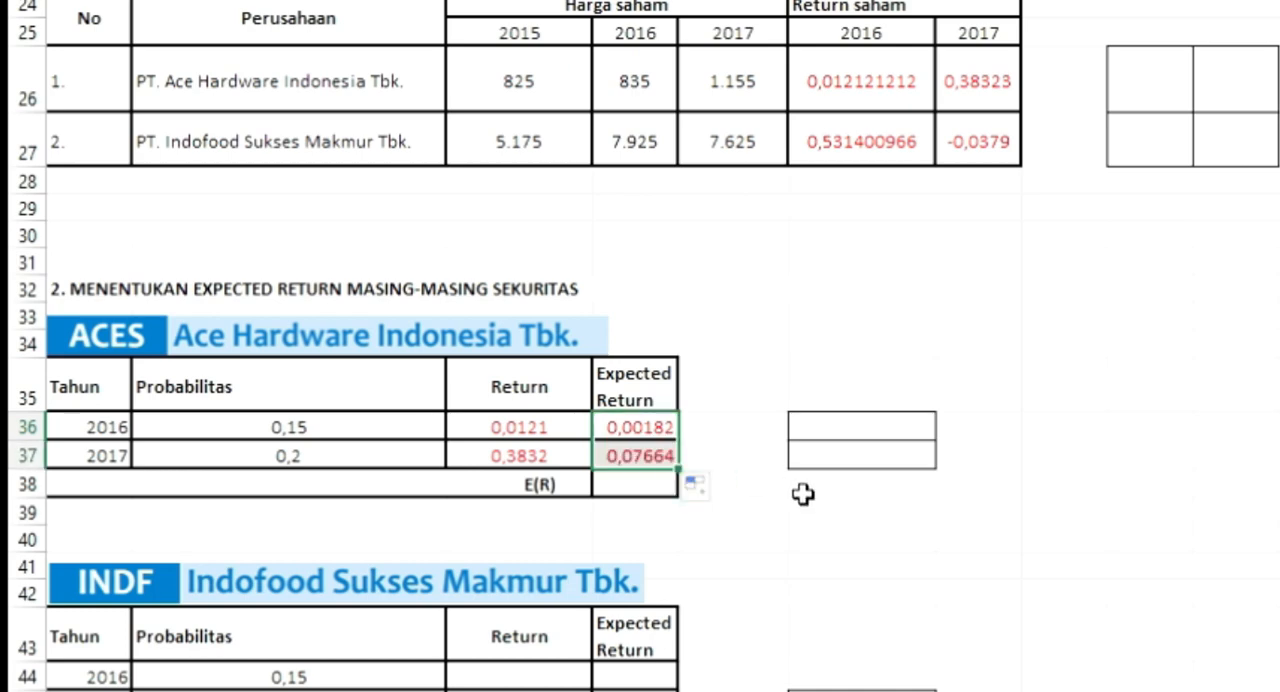
pyautogui.click(803, 492)
# Step: Calculate the total expected return E(R) for ACES in D38 by adding both years with =D36+D37
pyautogui.click(626, 481)
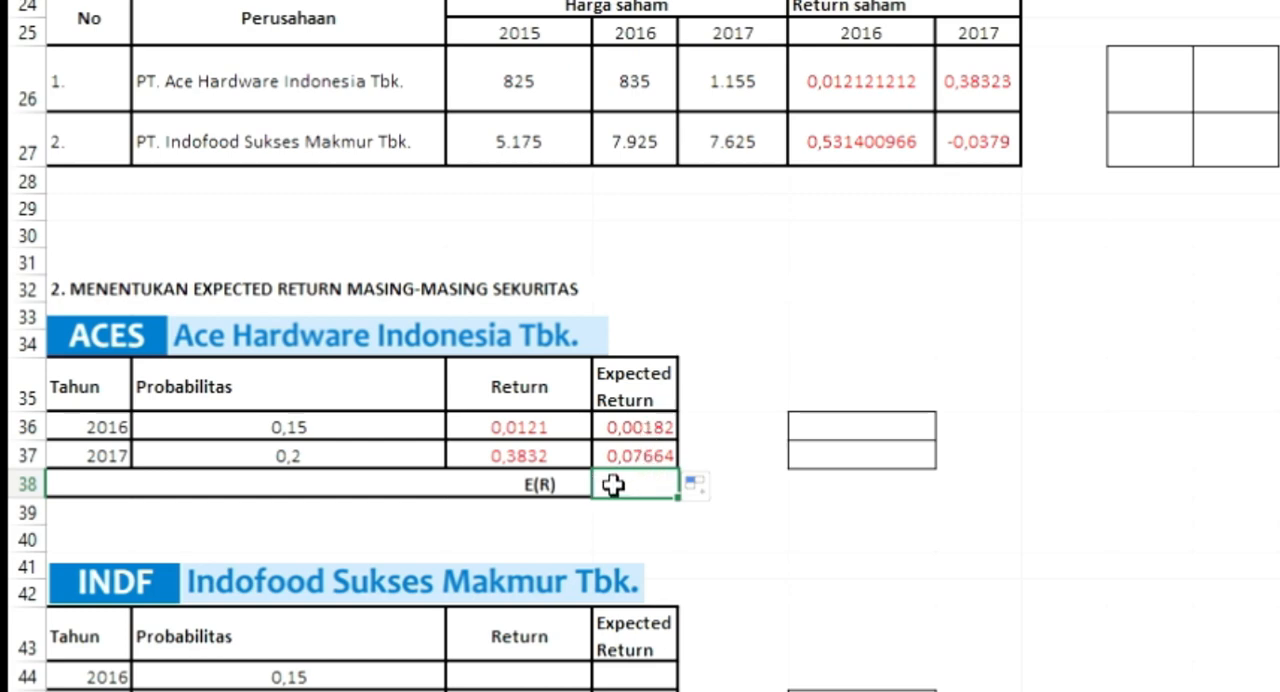
pyautogui.write('=')
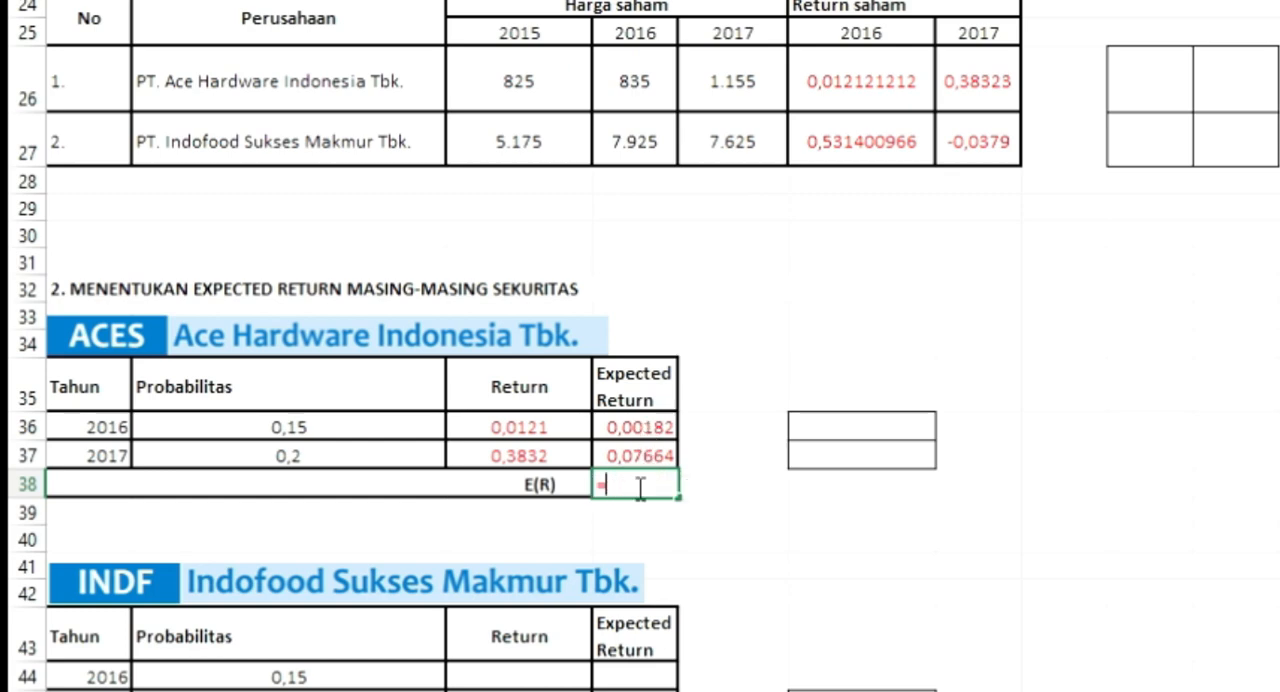
pyautogui.click(630, 427)
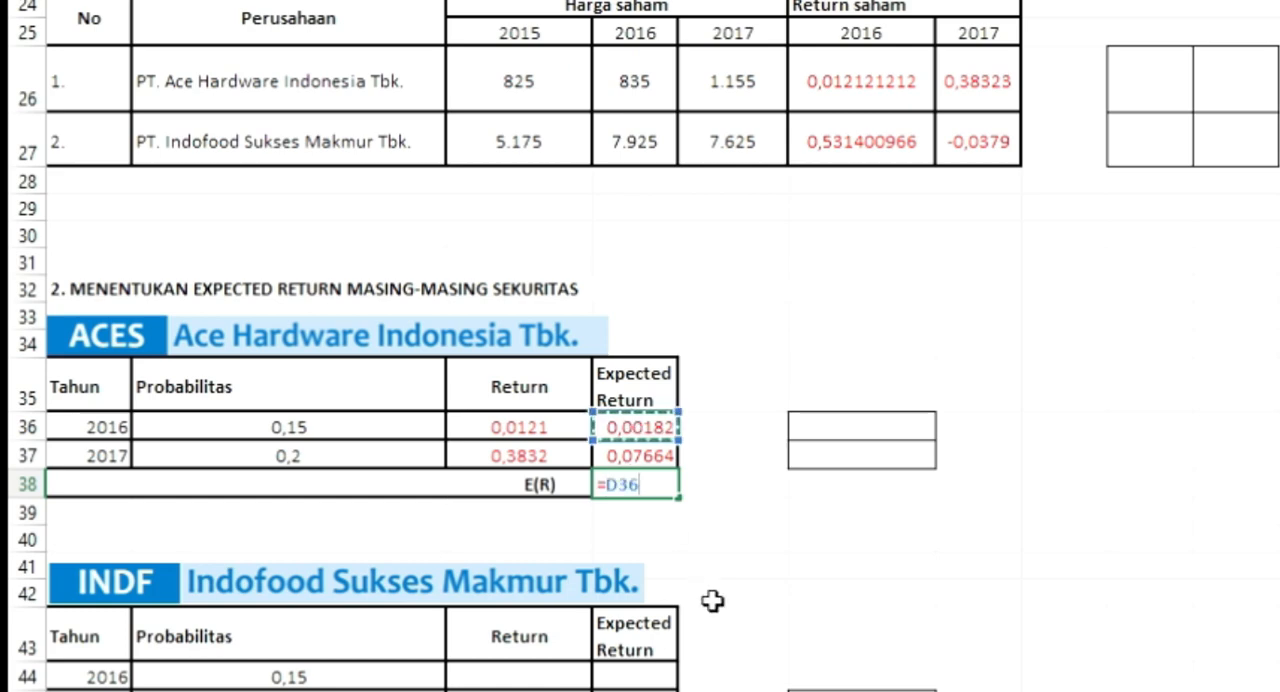
pyautogui.write('+')
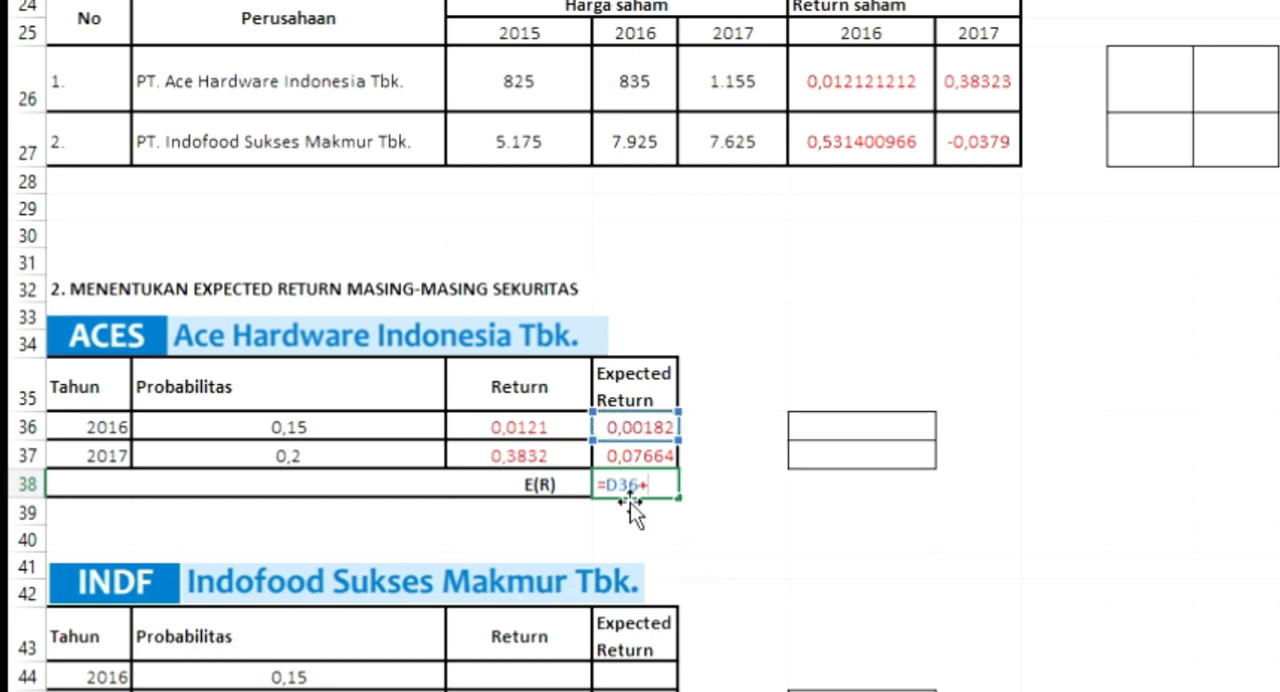
pyautogui.click(625, 455)
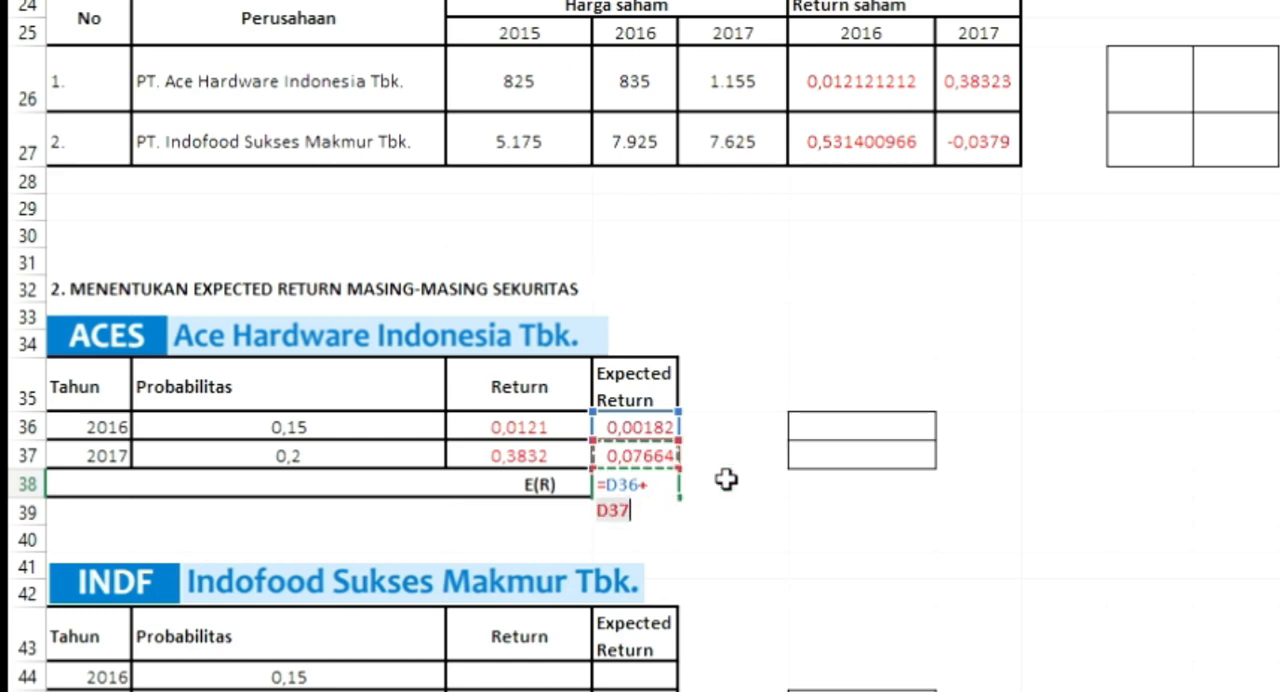
pyautogui.press('Return')
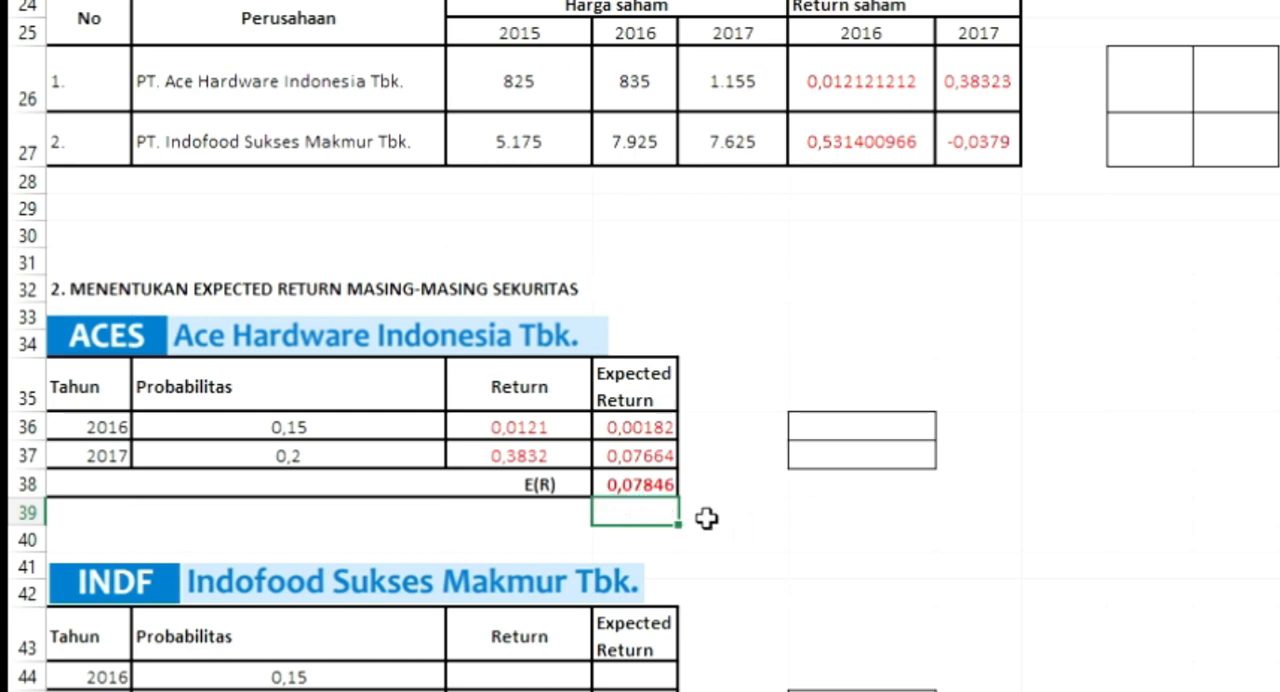
# Step: Calculate Indofood's 2017 expected return in D45 by multiplying probability by return with =B45*C45
pyautogui.scroll(-1, 703, 517)
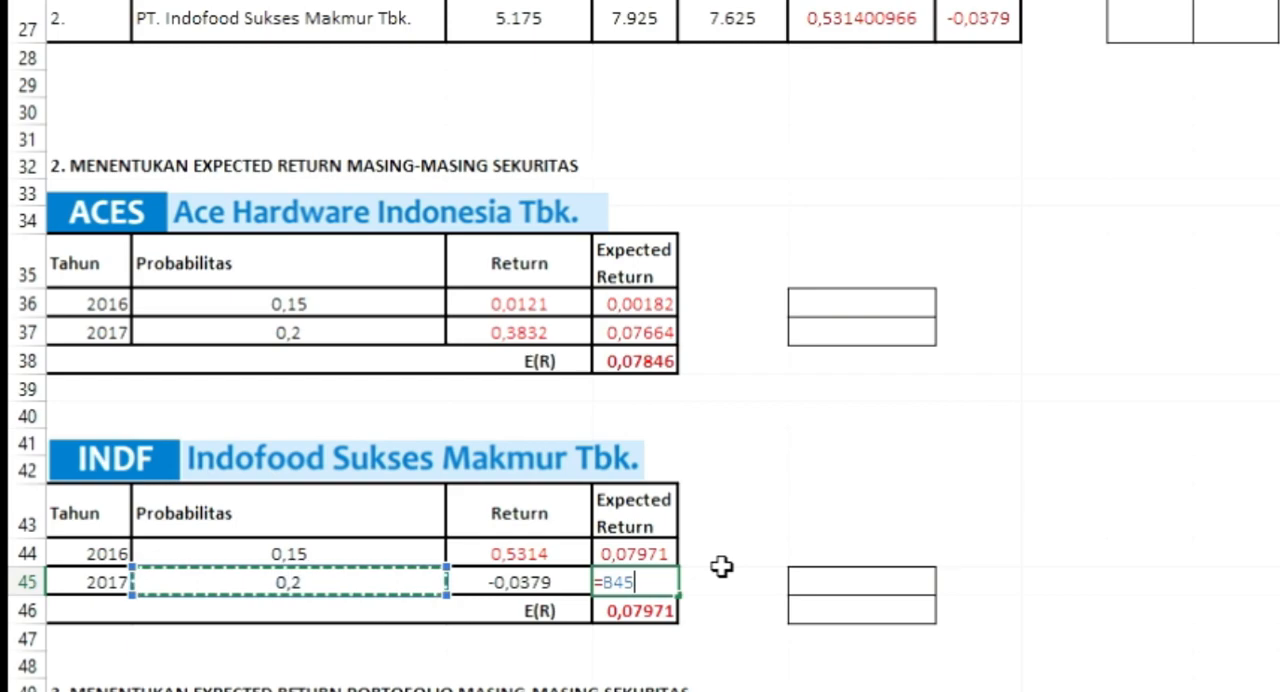
pyautogui.write('*')
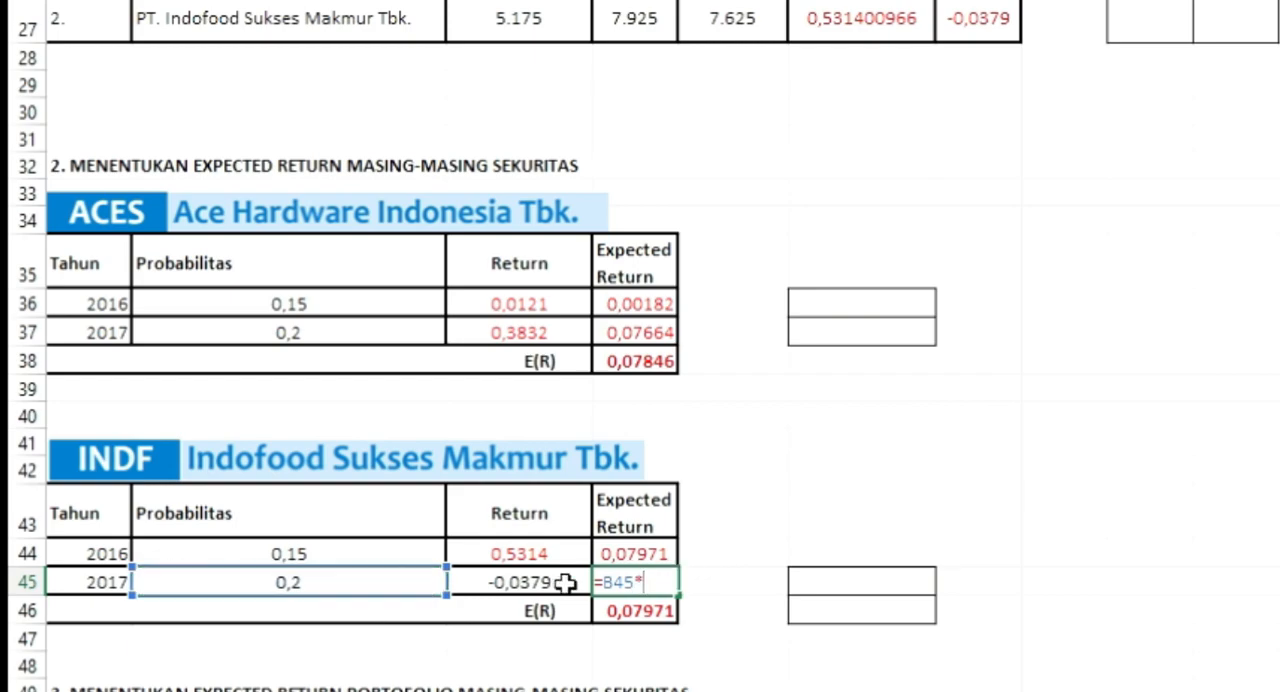
pyautogui.click(519, 582)
pyautogui.press('Return')
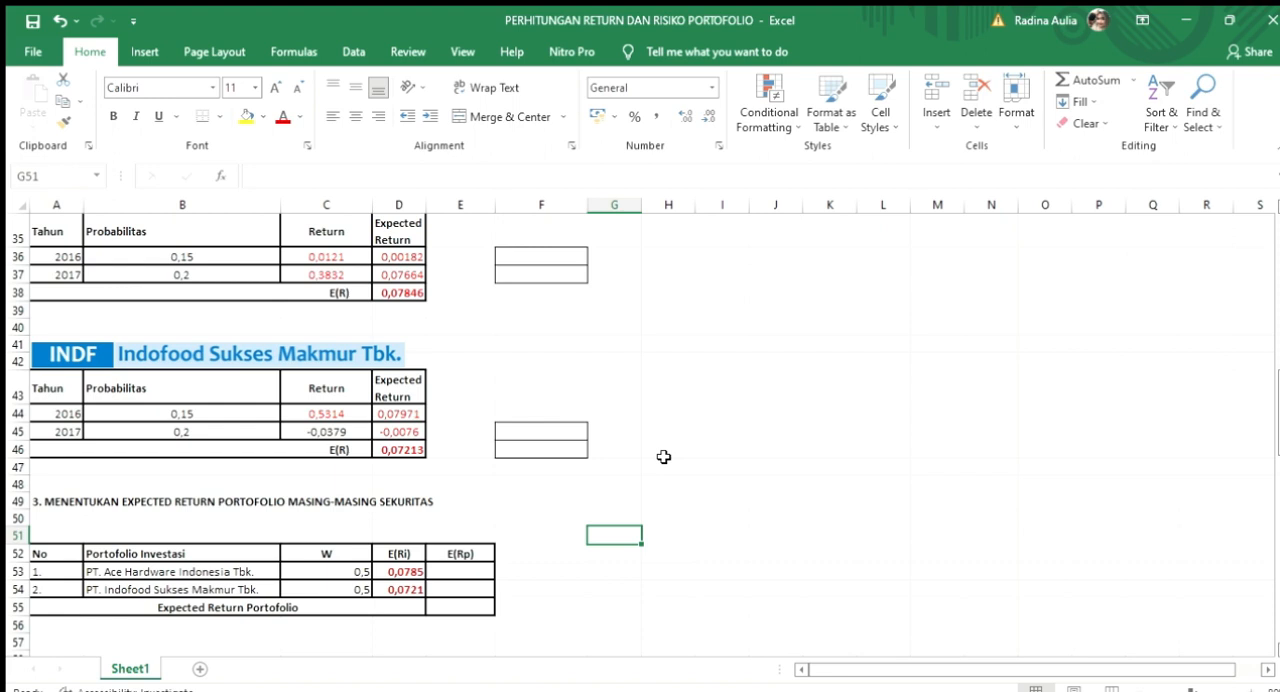
# Step: Calculate E(Rp) for both companies in E53 and E54 by multiplying E(Ri) by weight W, starting with =D53*C53
pyautogui.click(349, 572)
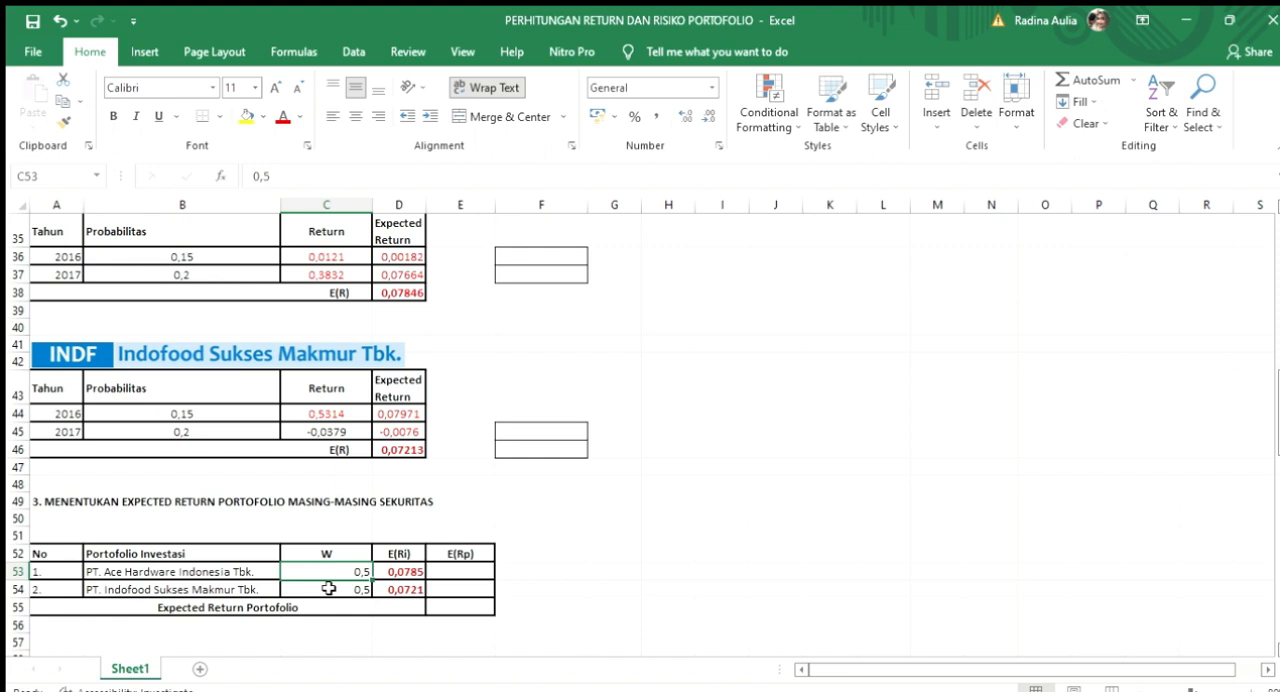
pyautogui.click(405, 570)
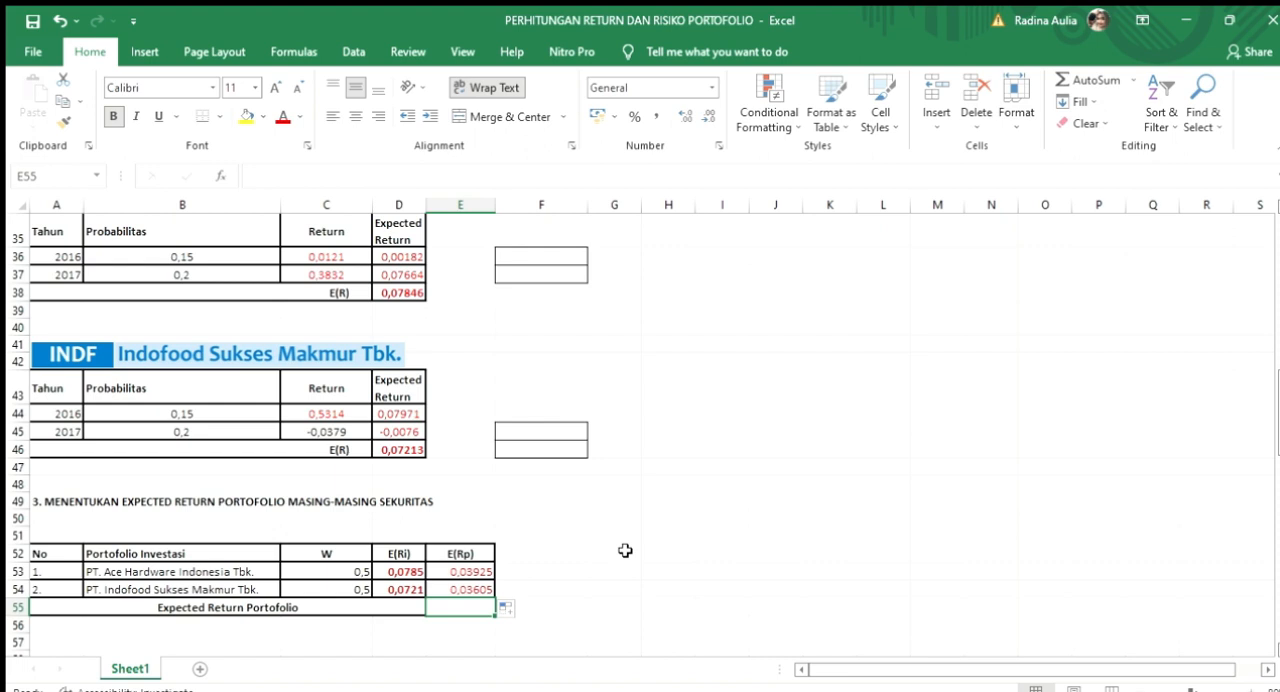
pyautogui.click(465, 571)
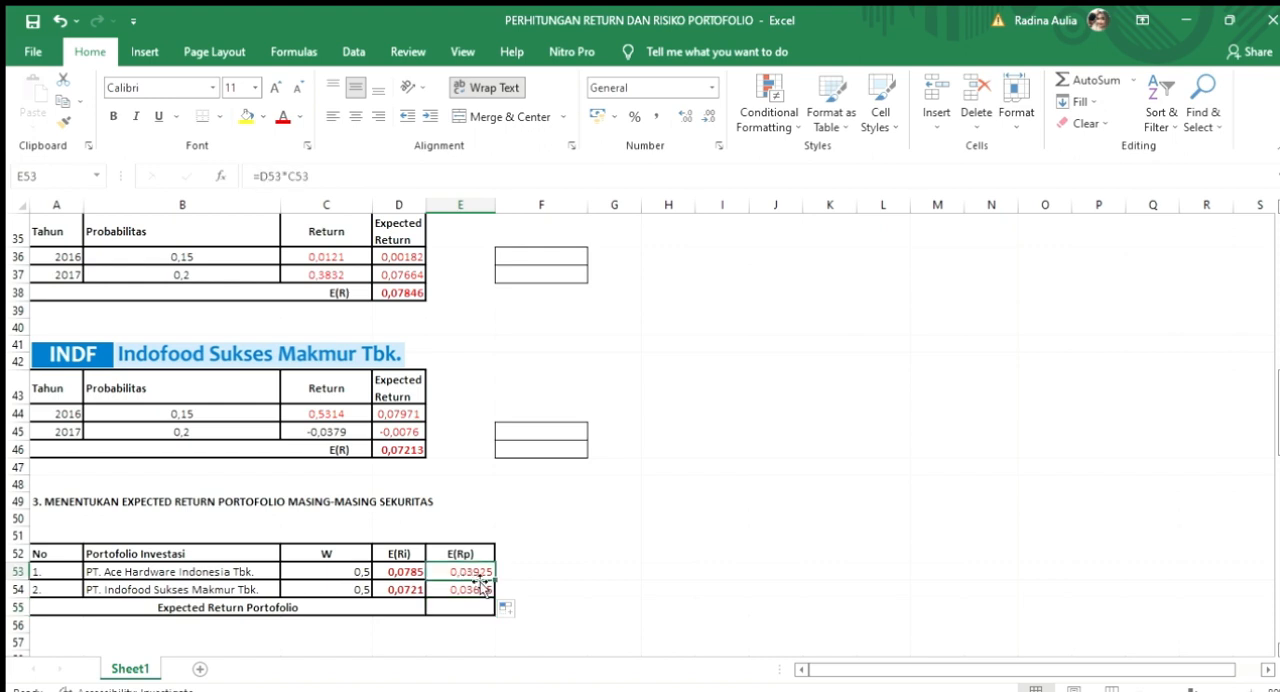
# Step: Calculate the Expected Return Portofolio in E55 by adding both companies' E(Rp) values with =E53+E54
pyautogui.click(457, 608)
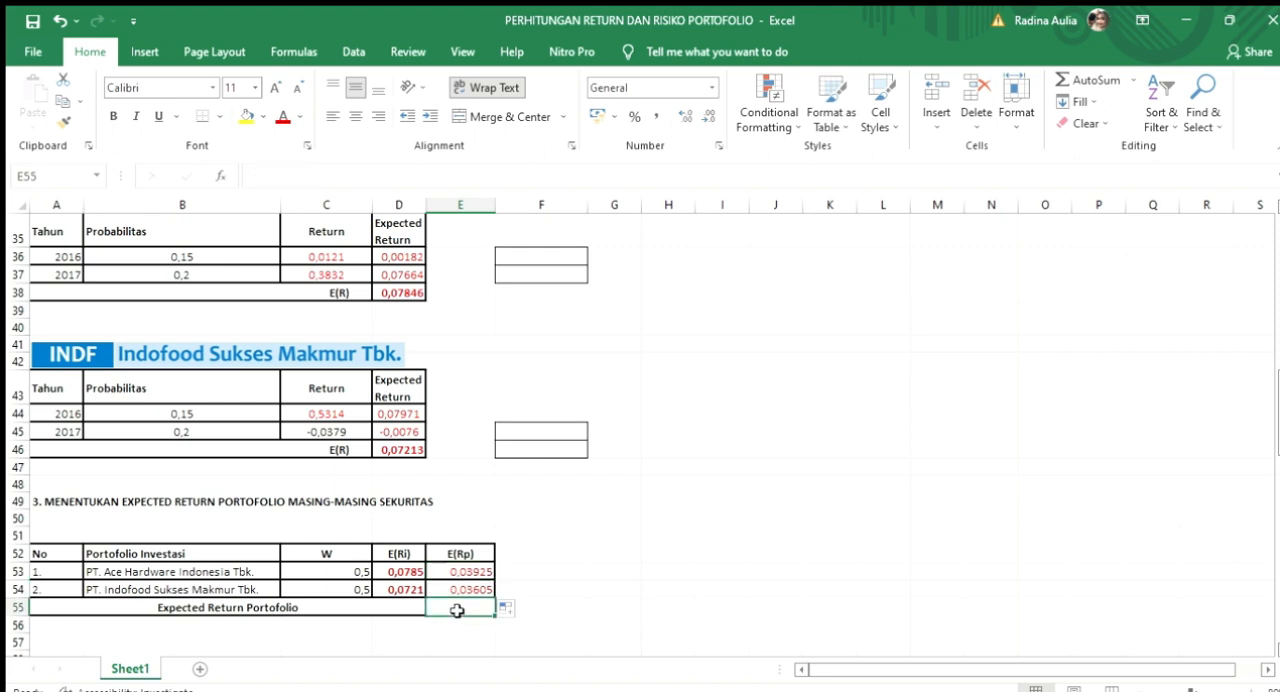
pyautogui.write('=')
pyautogui.click(476, 570)
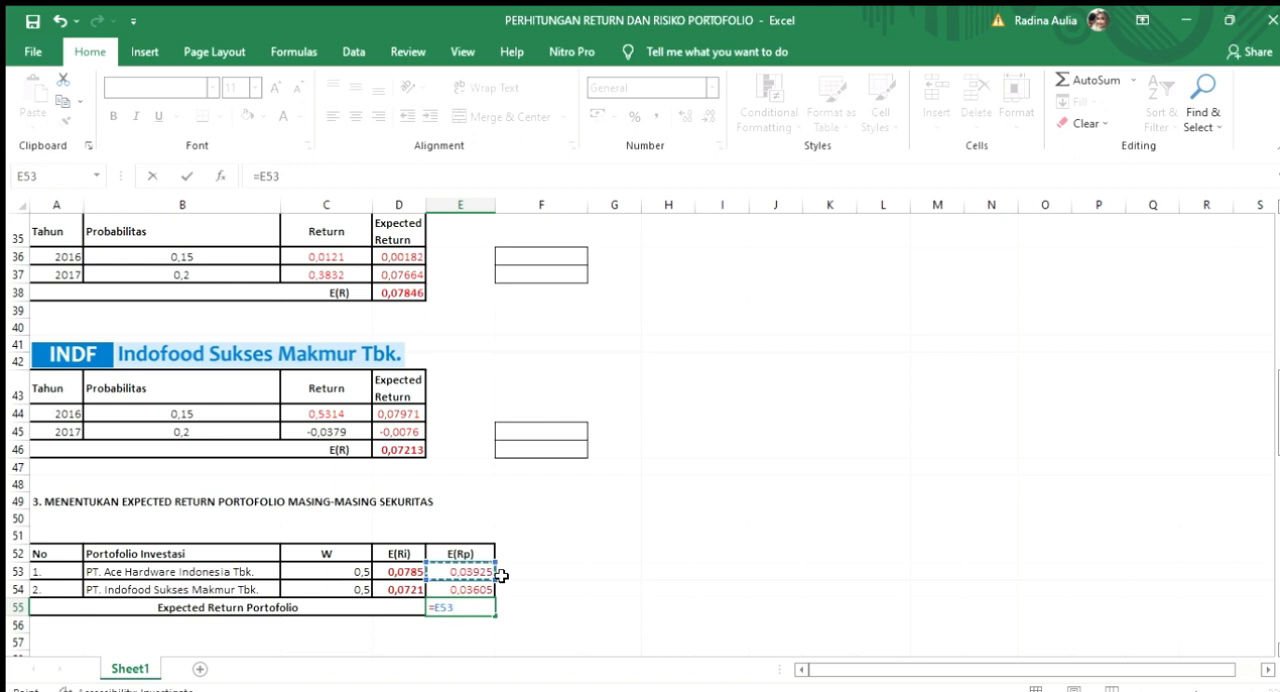
pyautogui.write('_')
pyautogui.press('BackSpace')
pyautogui.write('+')
pyautogui.click(466, 590)
pyautogui.press('Return')
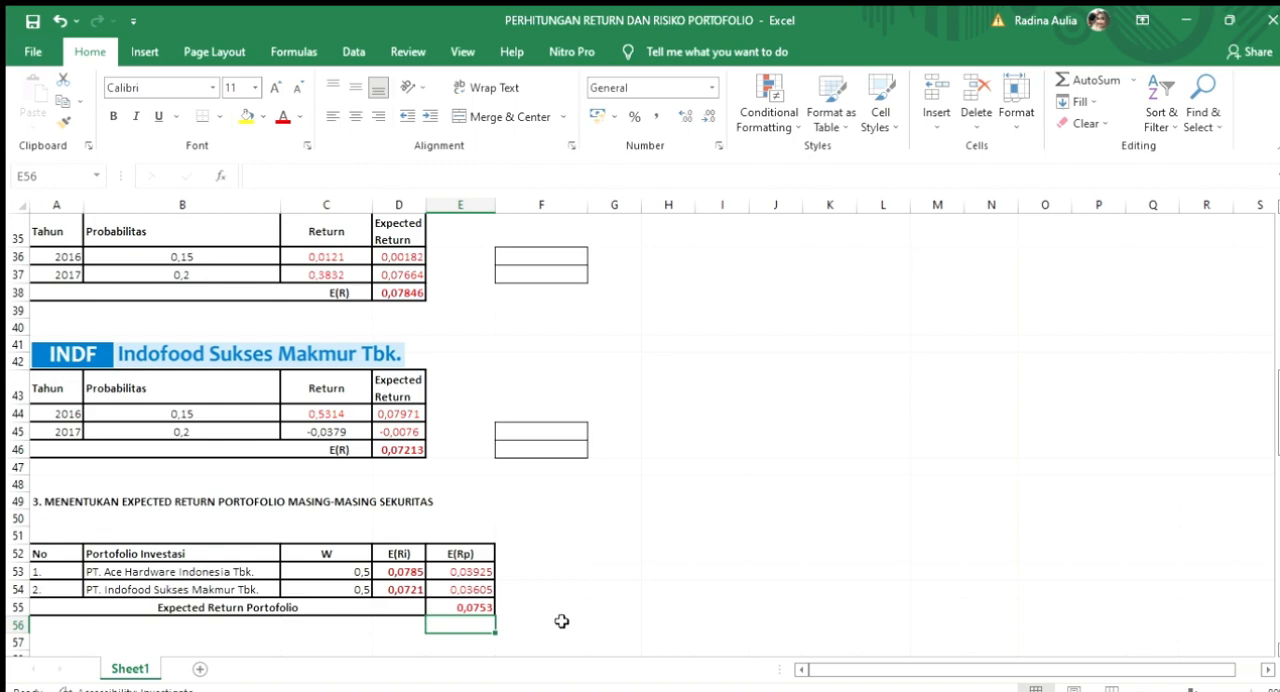
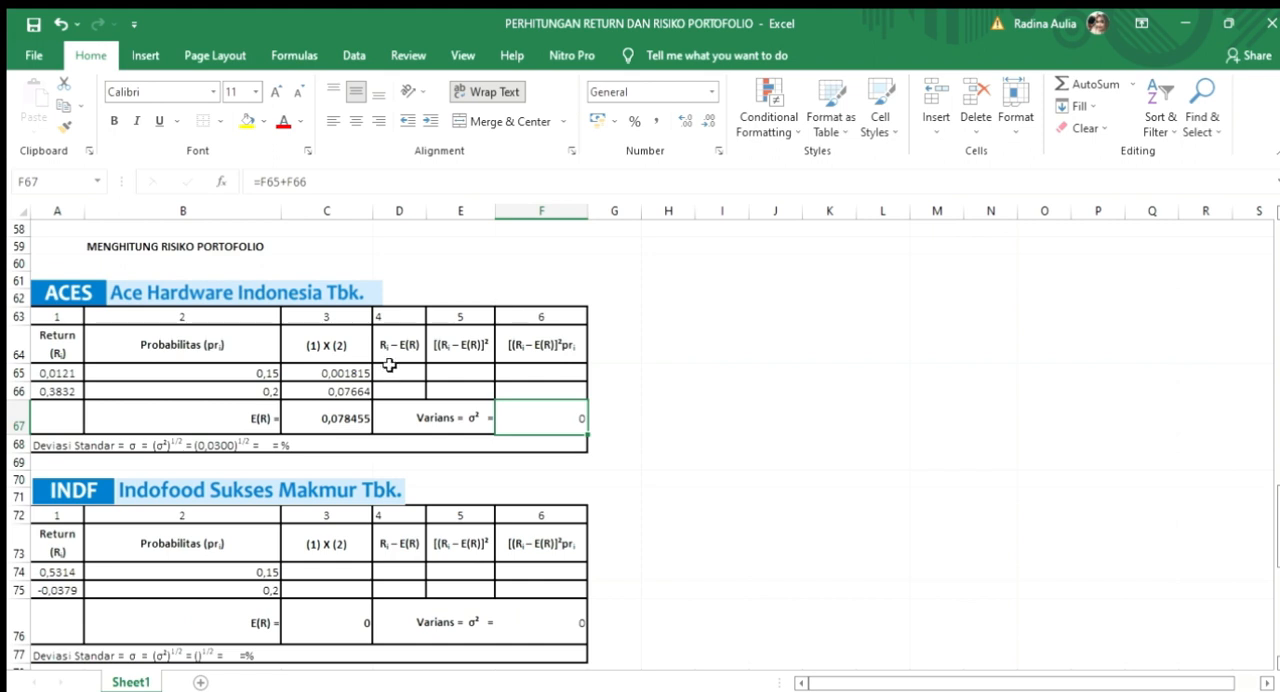
# Step: Calculate Ri – E(R) for the first ACES return in D65 by subtracting the expected return with =A65-C67
pyautogui.click(394, 368)
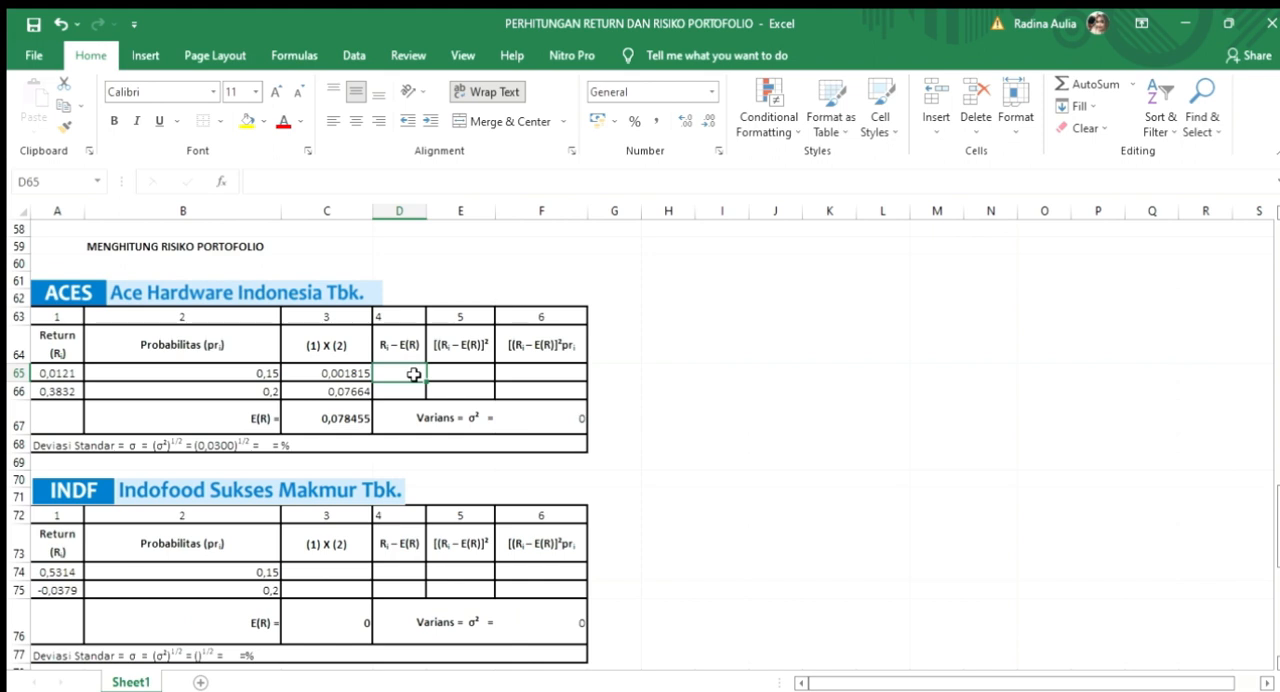
pyautogui.write('=')
pyautogui.click(62, 373)
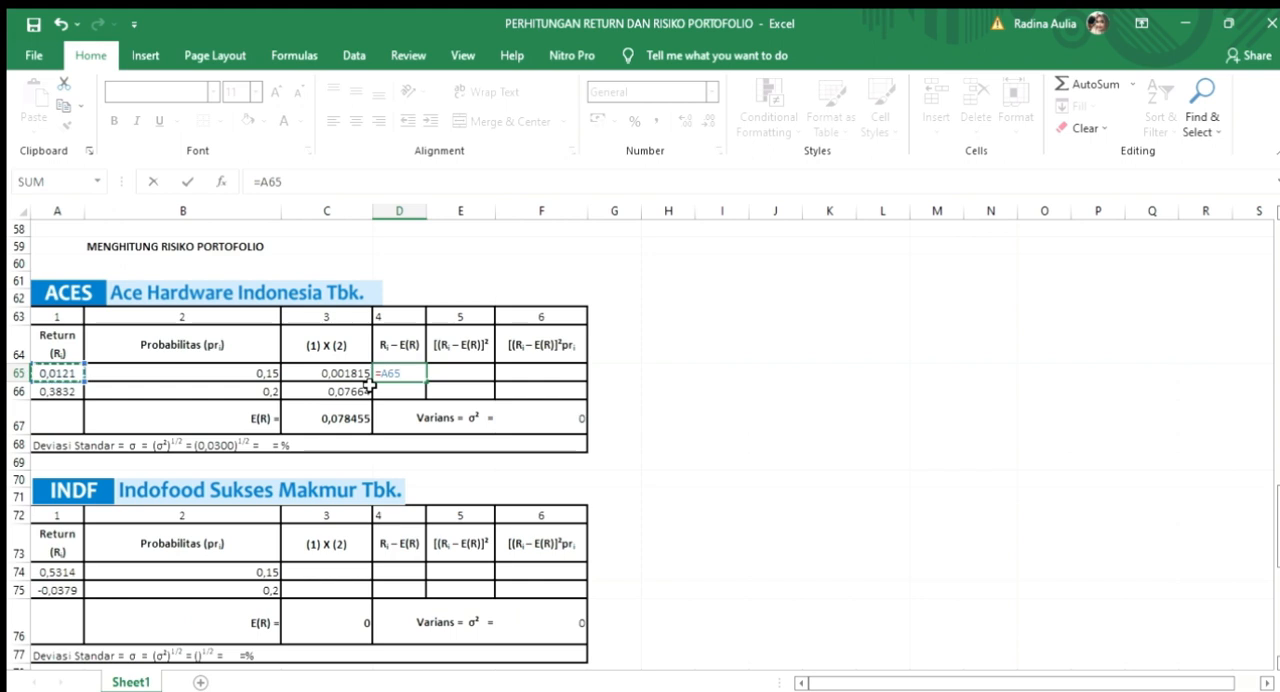
pyautogui.write('-')
pyautogui.click(350, 412)
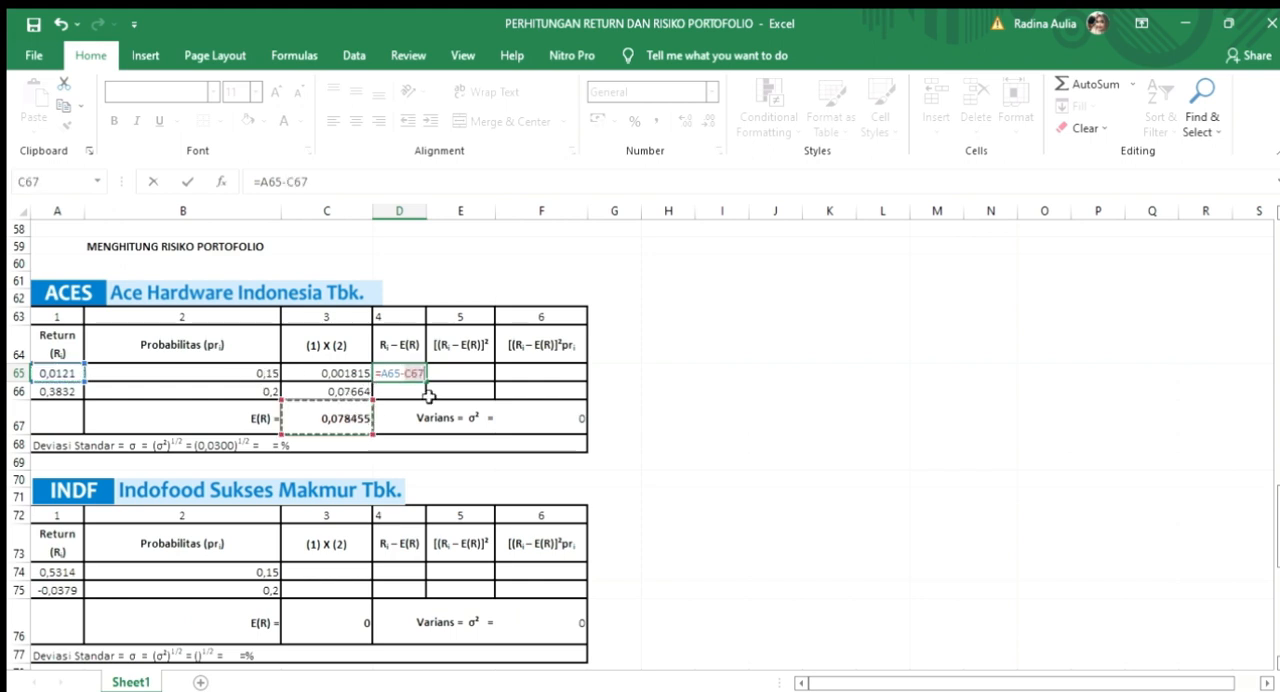
pyautogui.press('Return')
# Step: Fill the ACES Ri – E(R) formula from D65 down to D66
pyautogui.click(412, 375)
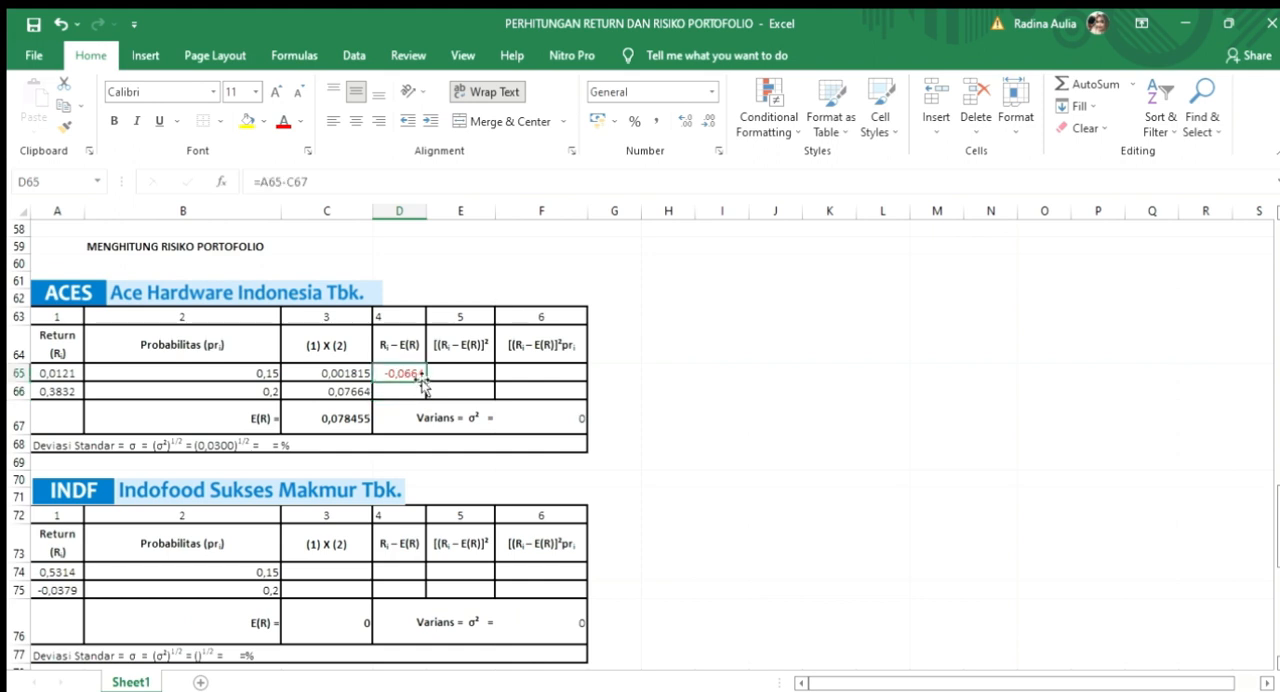
pyautogui.moveTo(421, 379); pyautogui.dragTo(420, 392)
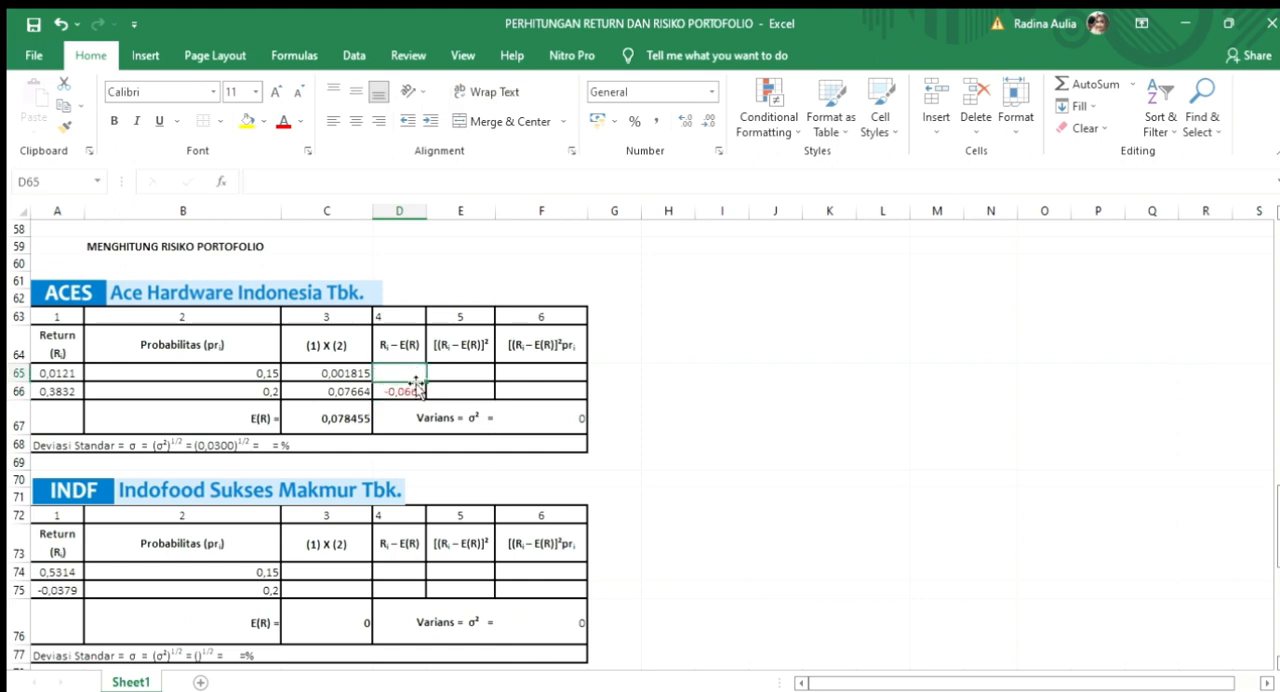
pyautogui.click(60, 23)
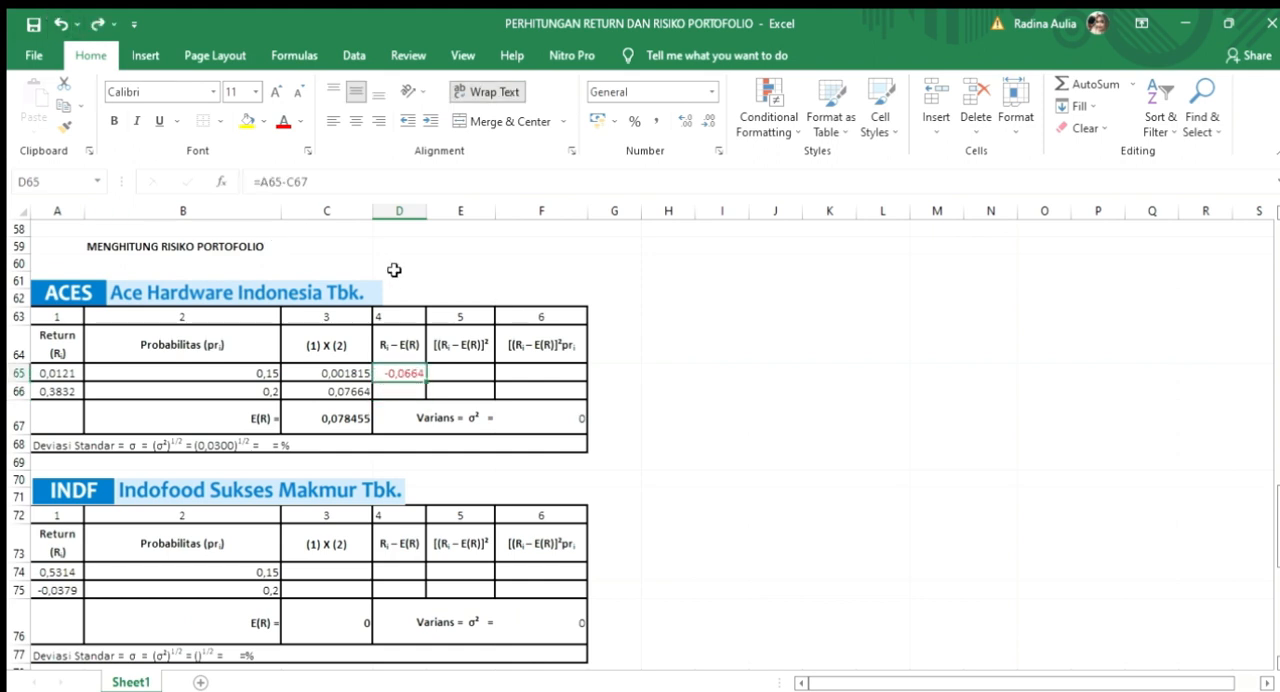
pyautogui.moveTo(427, 381); pyautogui.dragTo(424, 394)
# Step: Square the ACES deviations in E65 and E66, starting with =D65^2 and filling it down one row
pyautogui.click(454, 374)
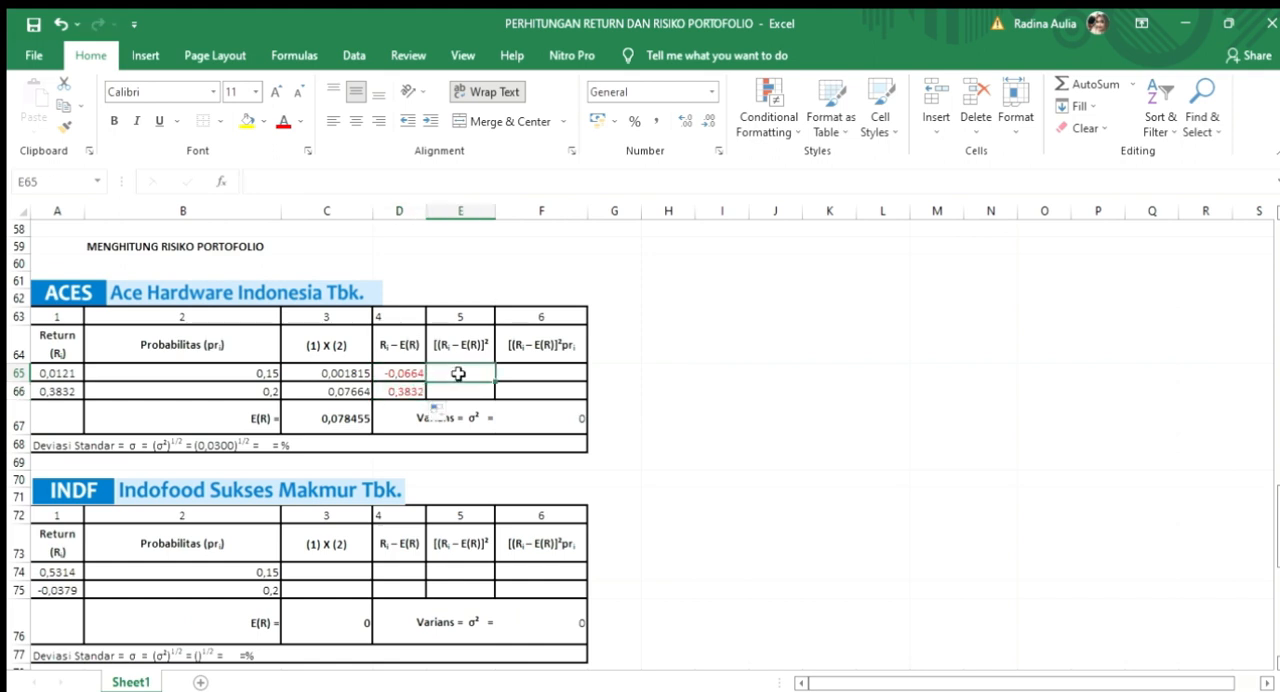
pyautogui.click(397, 371)
pyautogui.click(445, 371)
pyautogui.write('=')
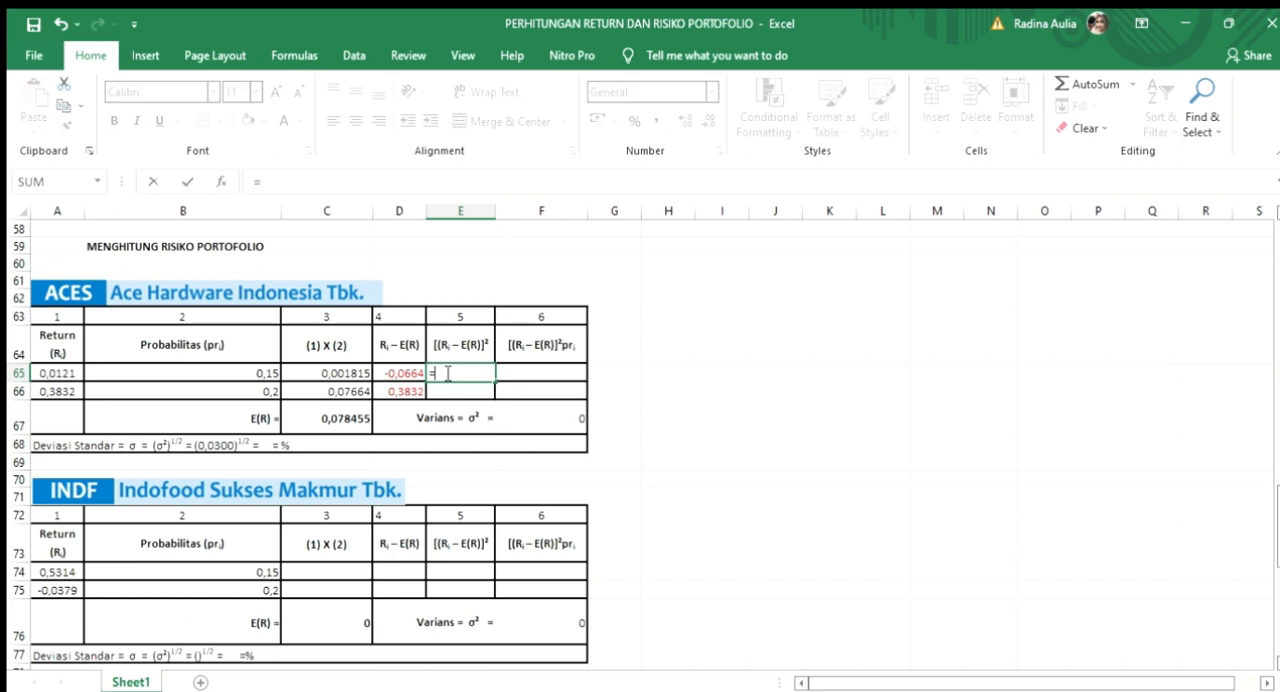
pyautogui.click(397, 372)
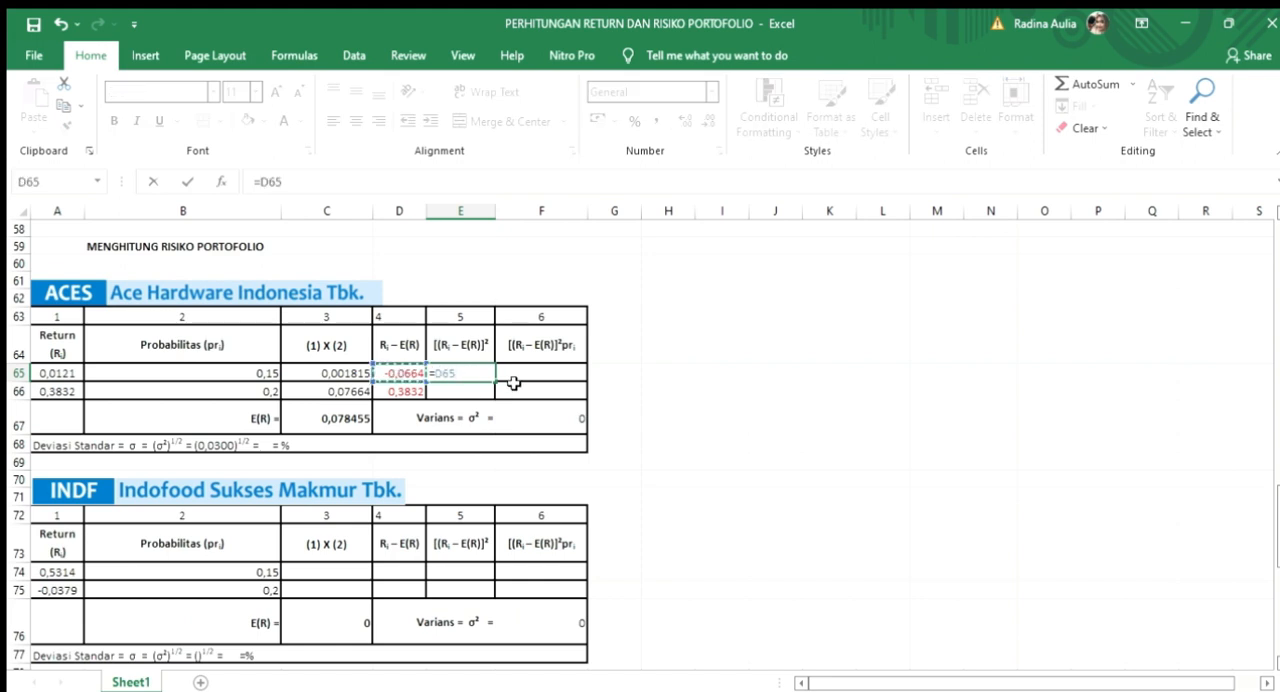
pyautogui.write('^2')
pyautogui.press('Return')
pyautogui.click(468, 374)
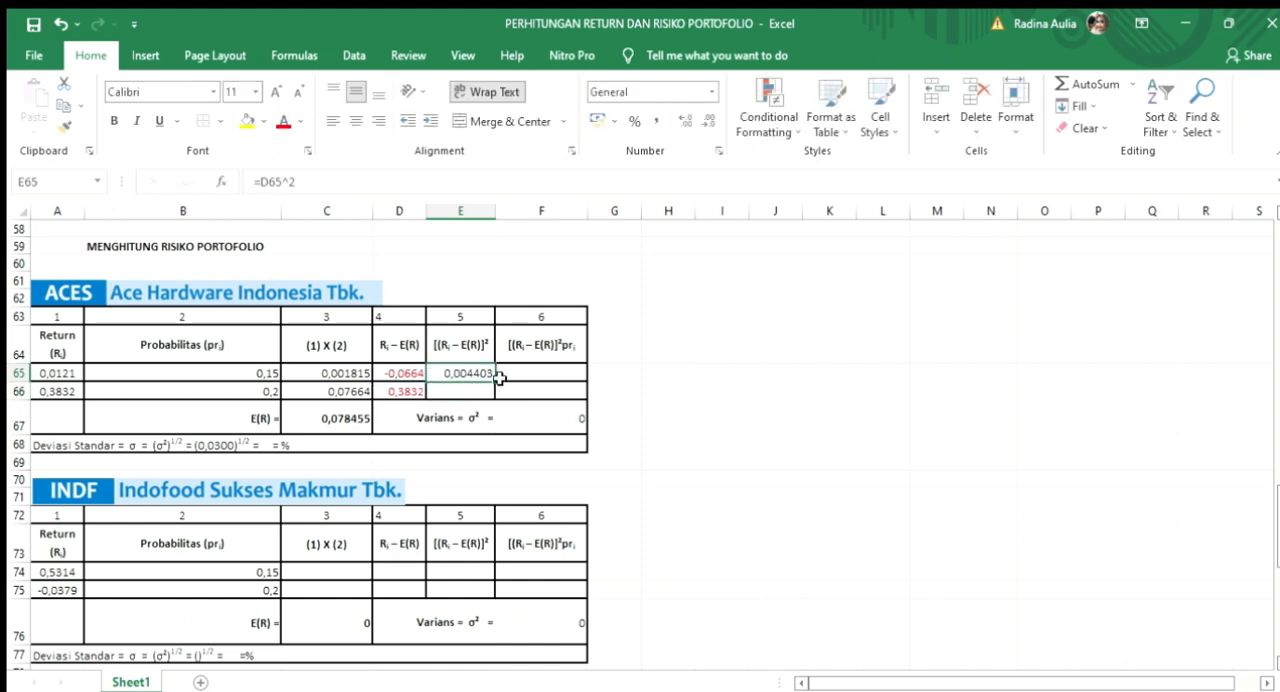
pyautogui.moveTo(494, 379); pyautogui.dragTo(494, 393)
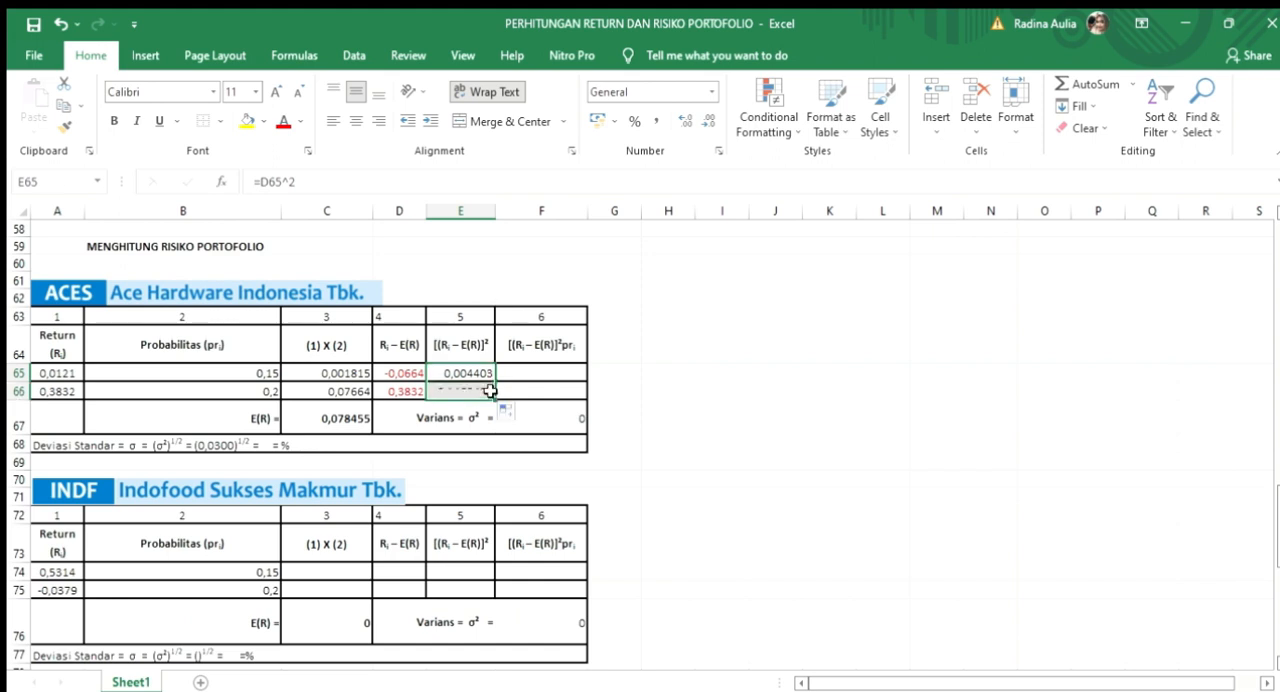
# Step: Multiply the ACES squared deviations by their probabilities in F65 and F66, starting with =E65*B65 and filling it down
pyautogui.click(554, 368)
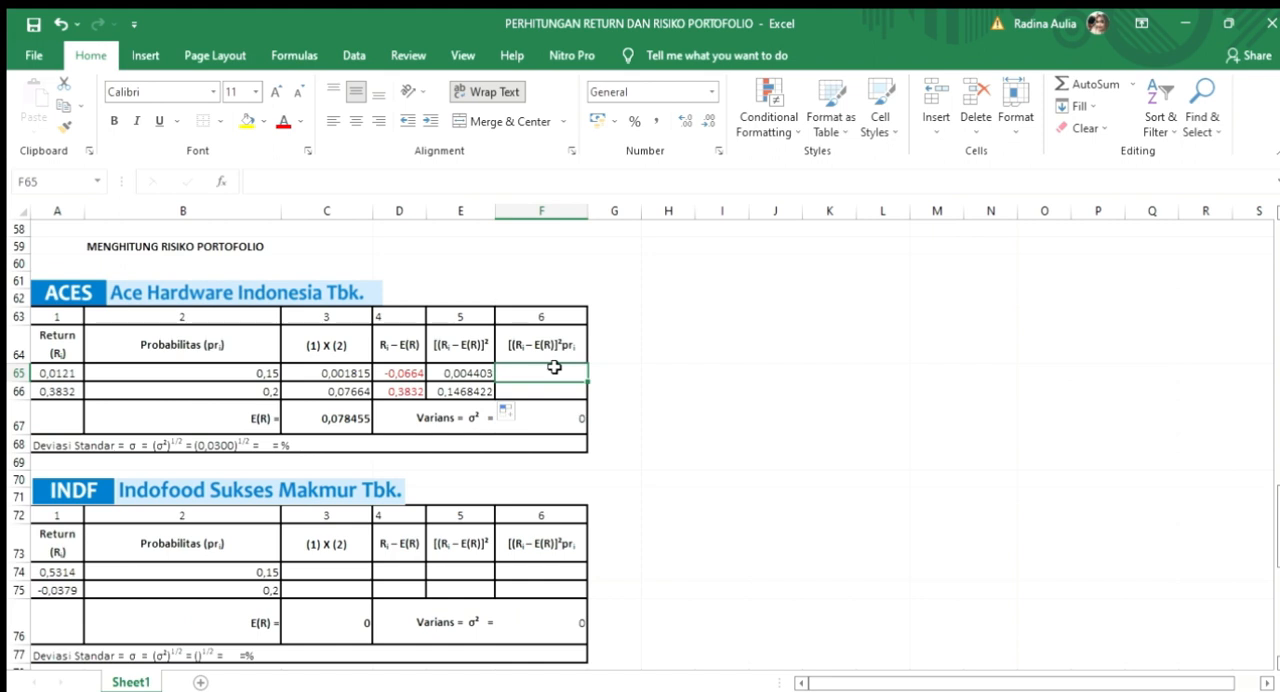
pyautogui.write('=')
pyautogui.click(470, 373)
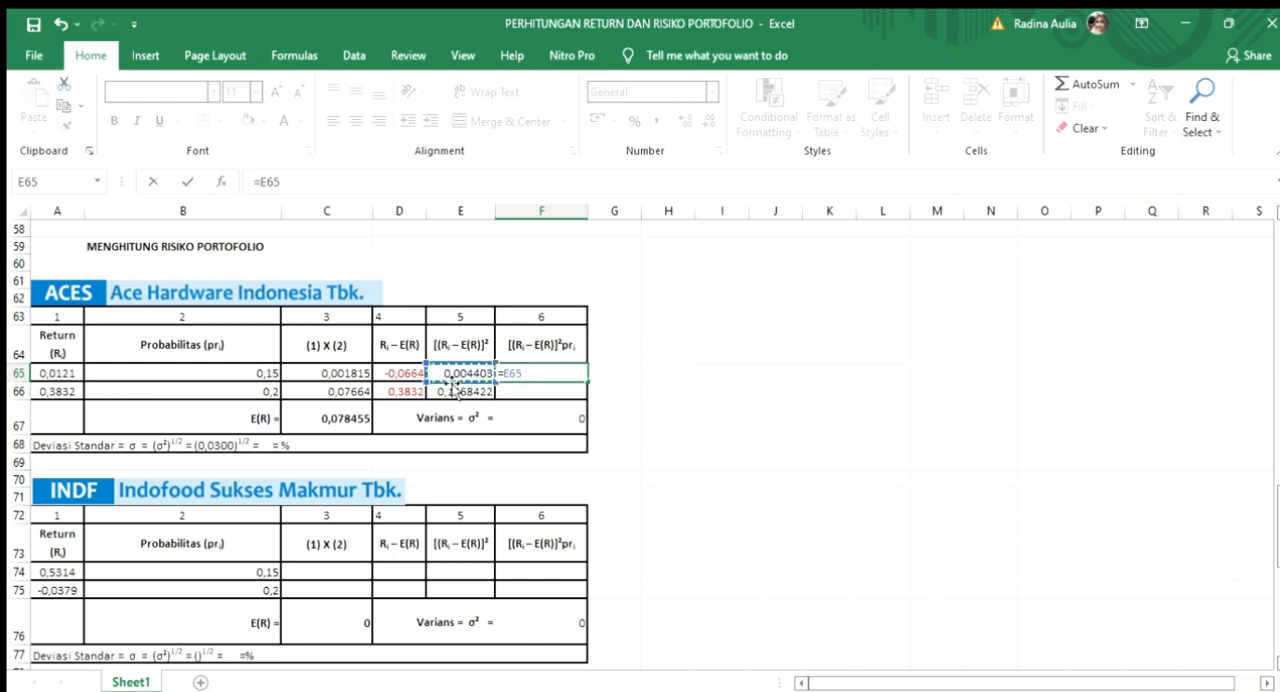
pyautogui.write('*')
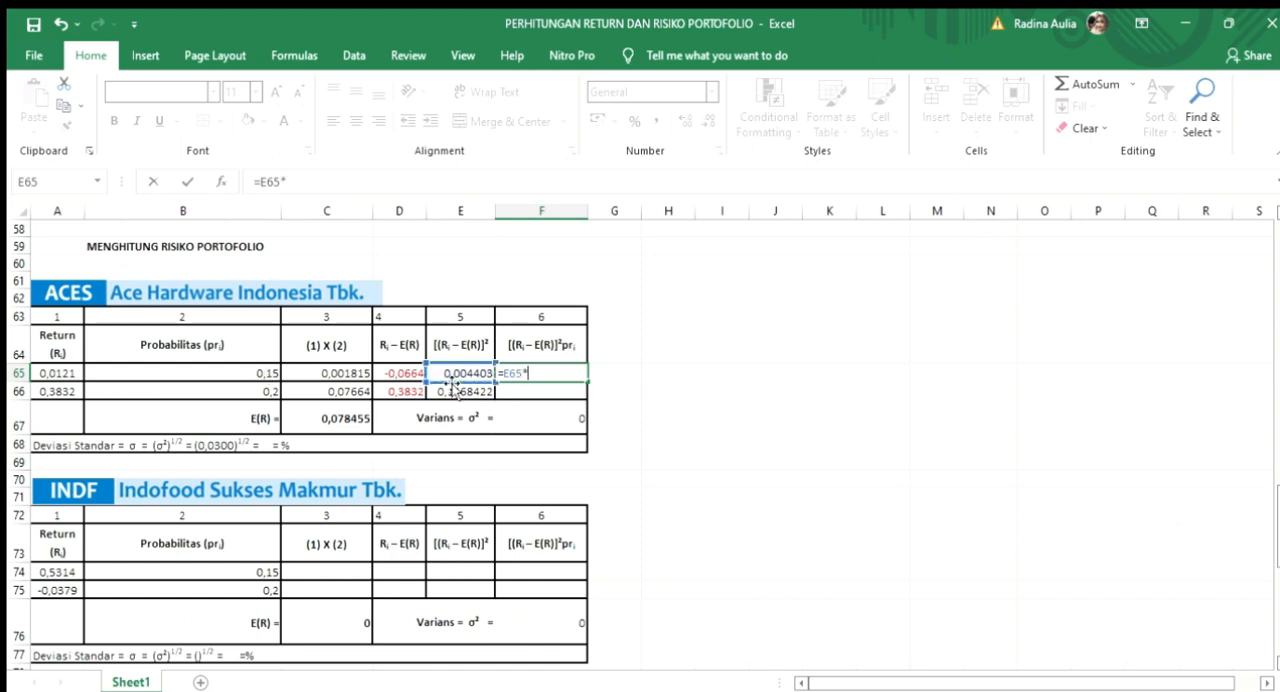
pyautogui.click(210, 373)
pyautogui.press('Return')
pyautogui.click(560, 372)
pyautogui.moveTo(586, 378); pyautogui.dragTo(584, 398)
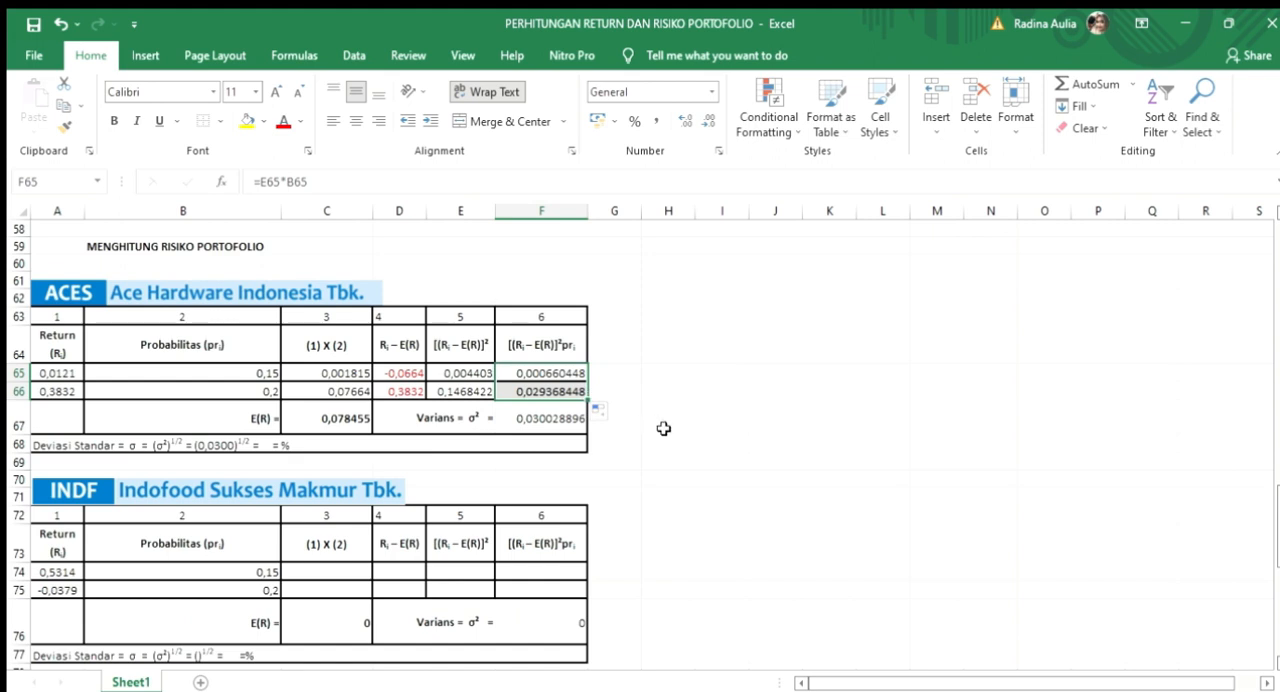
# Step: Complete the ACES Deviasi Standar line in A68 with the result 0,1732 and the percentage 17,32%
pyautogui.click(534, 418)
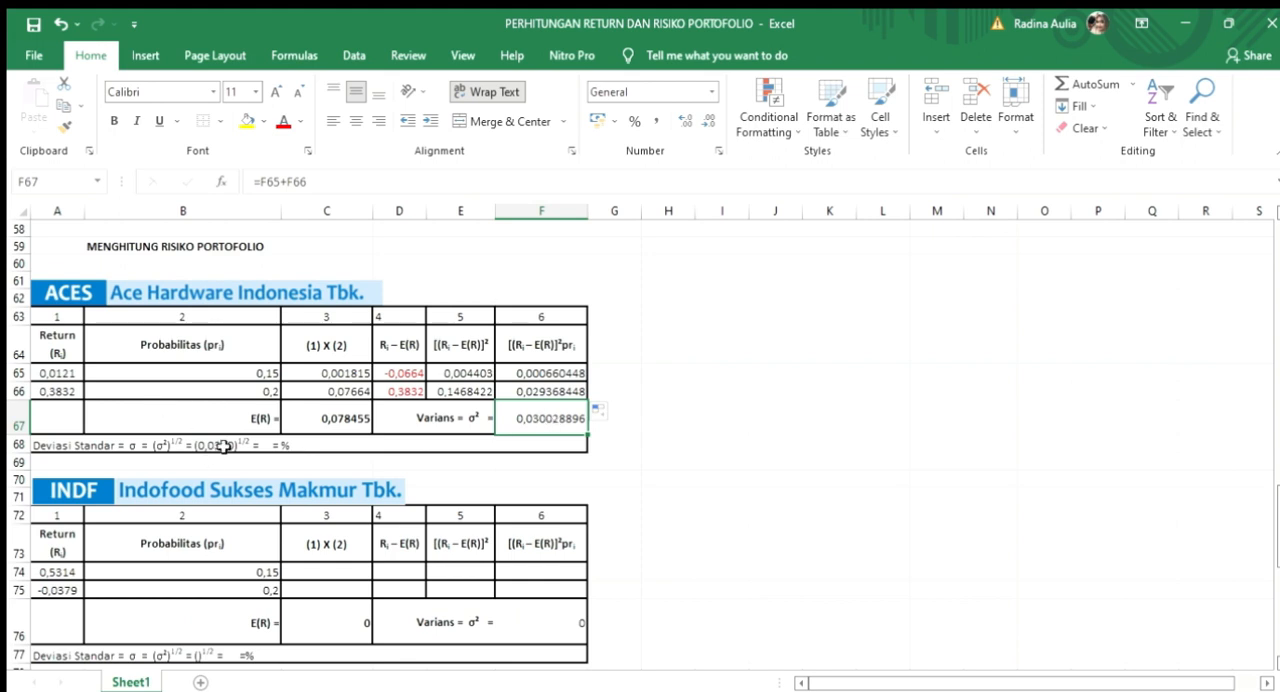
pyautogui.click(217, 446)
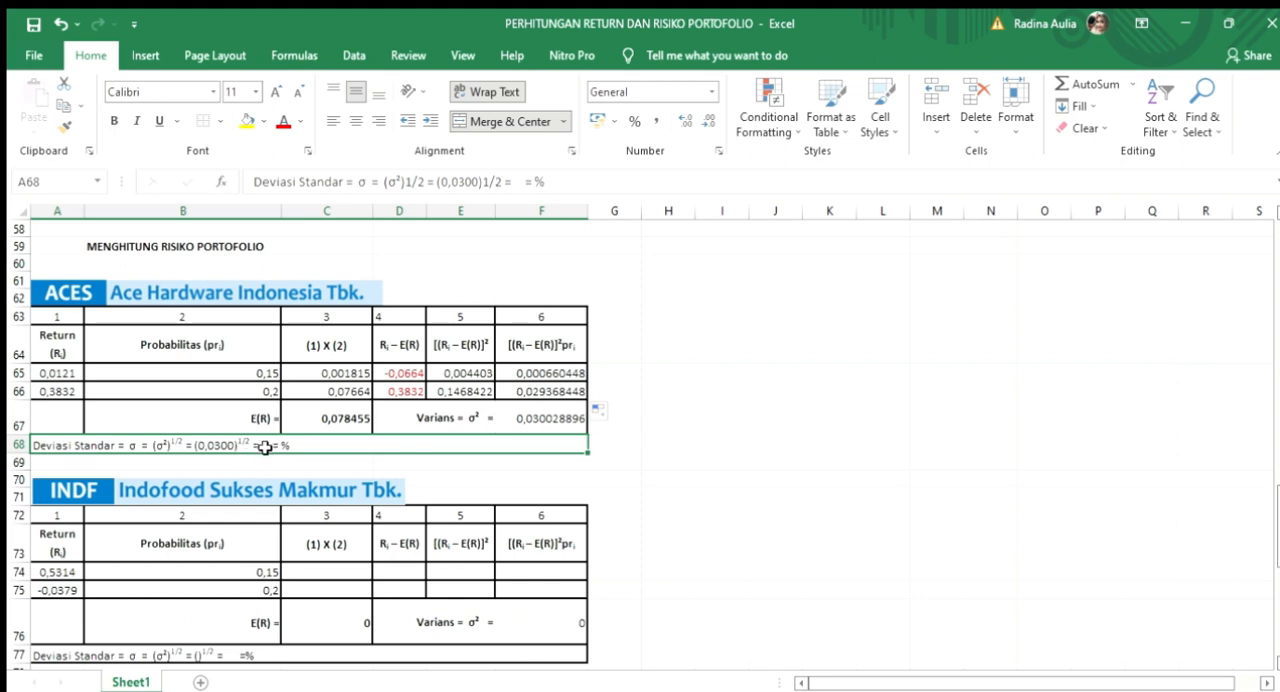
pyautogui.doubleClick(267, 447)
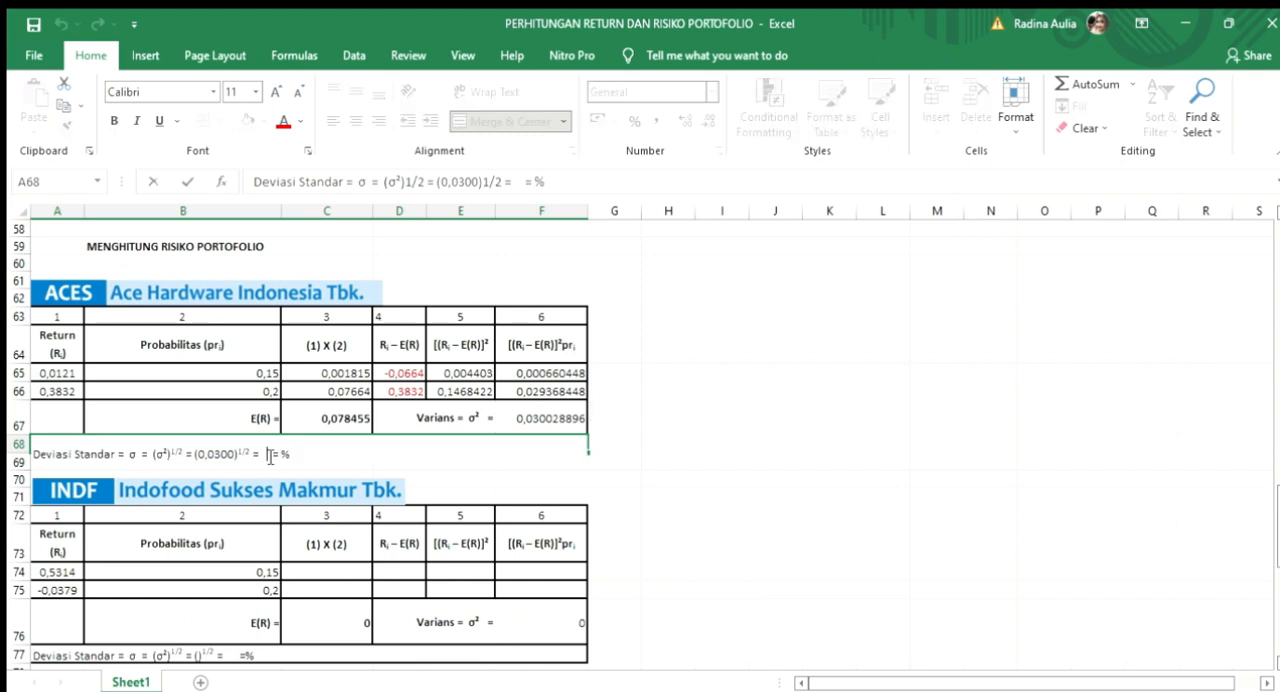
pyautogui.write('0,1732')
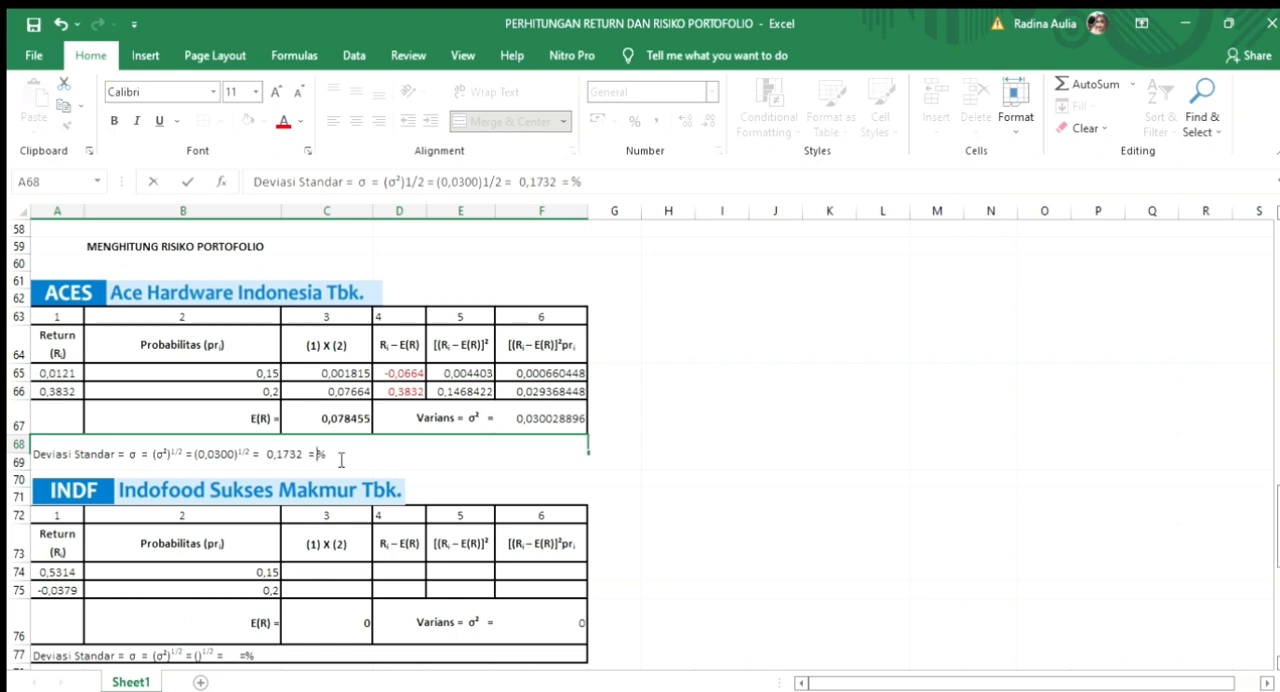
pyautogui.press('BackSpace')
pyautogui.write('17,32')
pyautogui.scroll(-1, 451, 470)
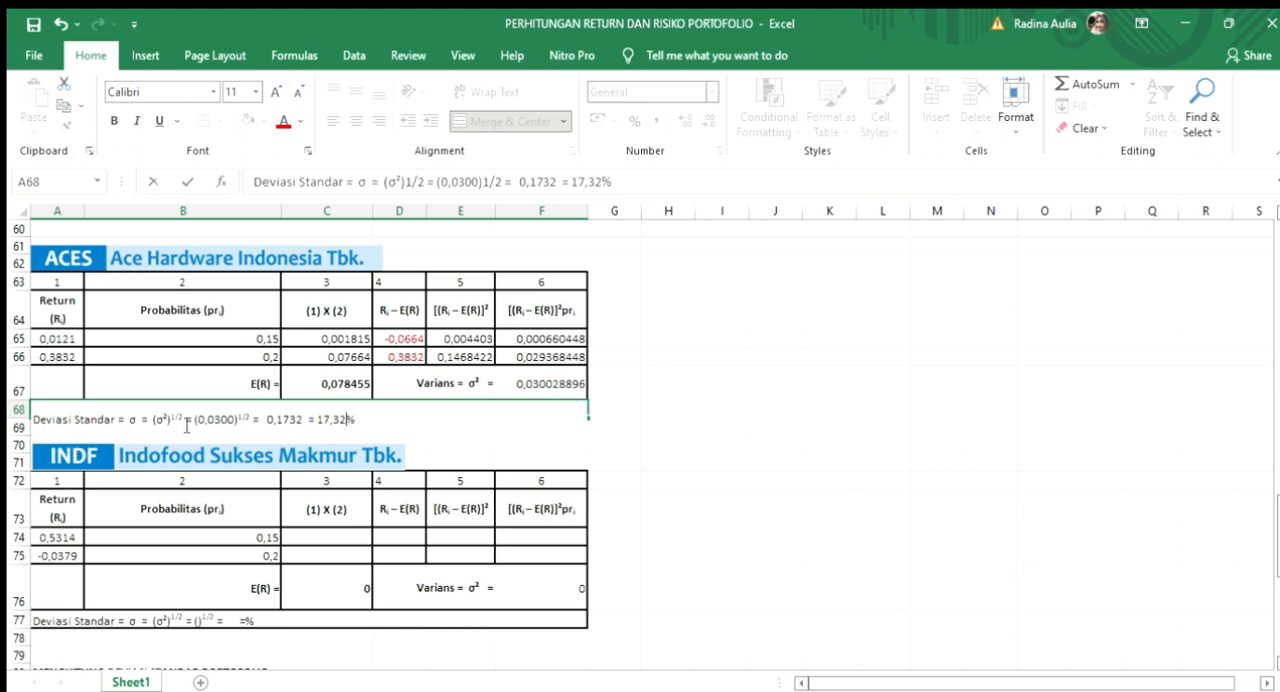